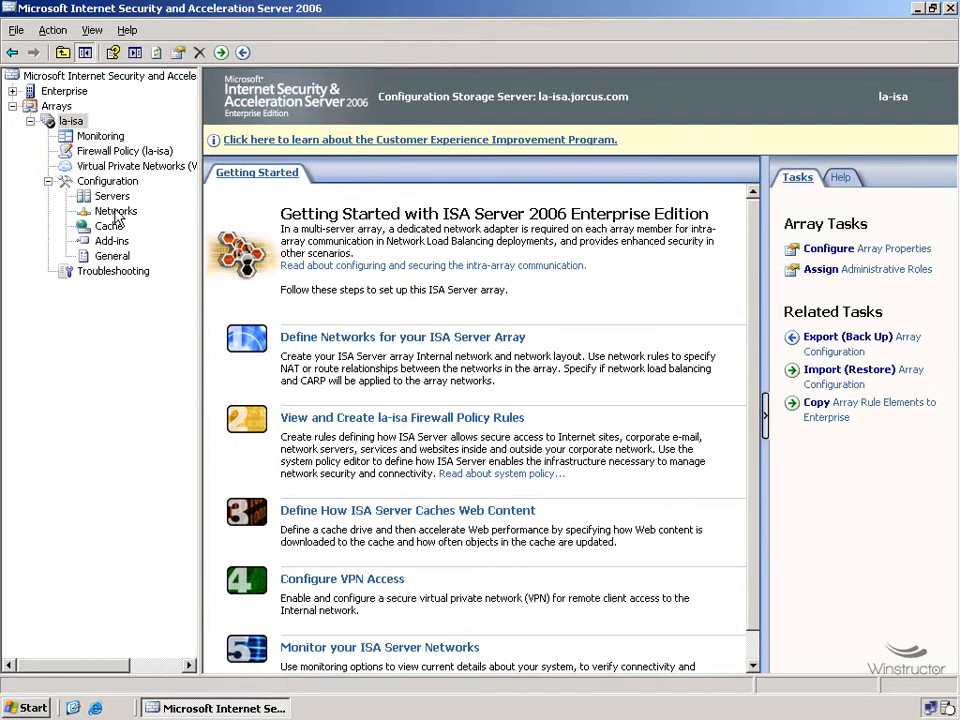
# - Start a new network rule named DMZ from the array's Networks configuration
pyautogui.click(116, 212)
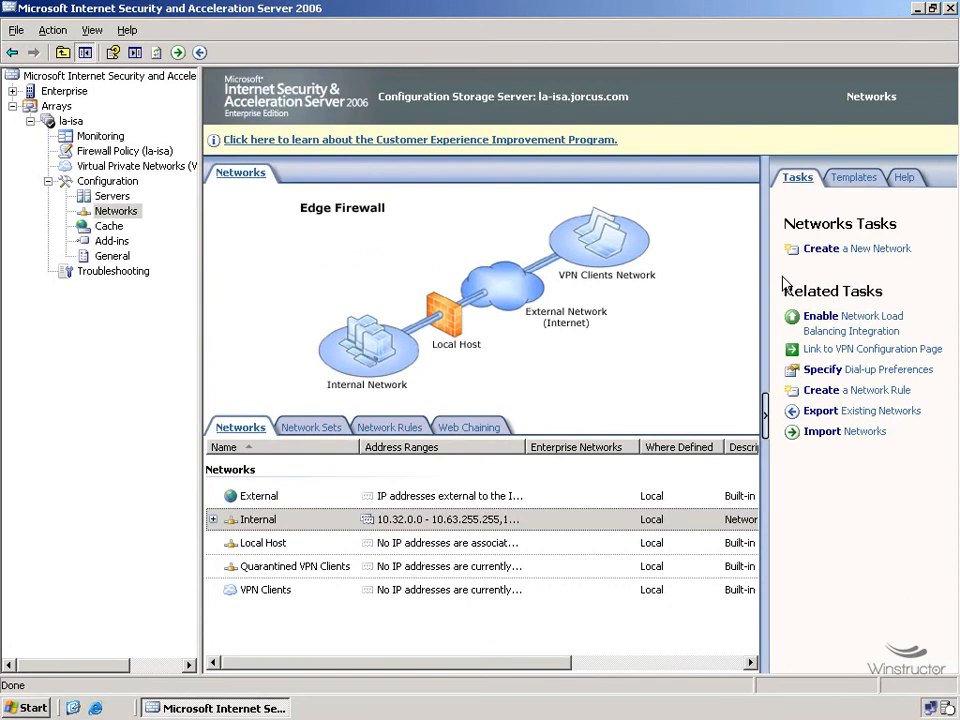
pyautogui.click(887, 392)
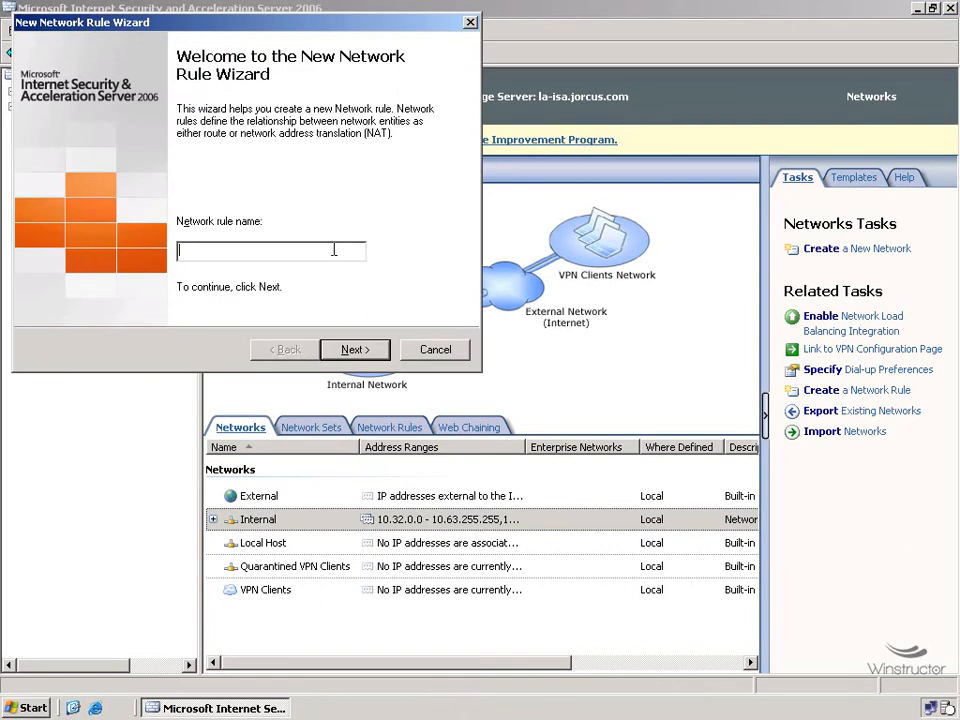
pyautogui.write('DMZ')
pyautogui.click(364, 353)
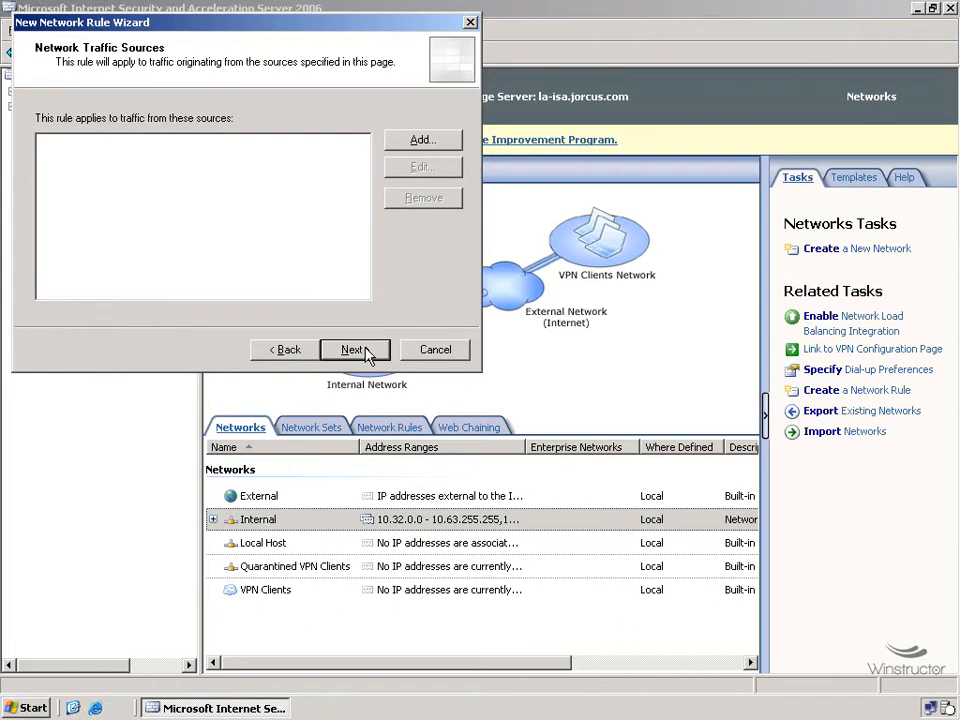
# - While adding a traffic source for the rule, begin a new network named DMZ of type Perimeter Network
pyautogui.click(426, 142)
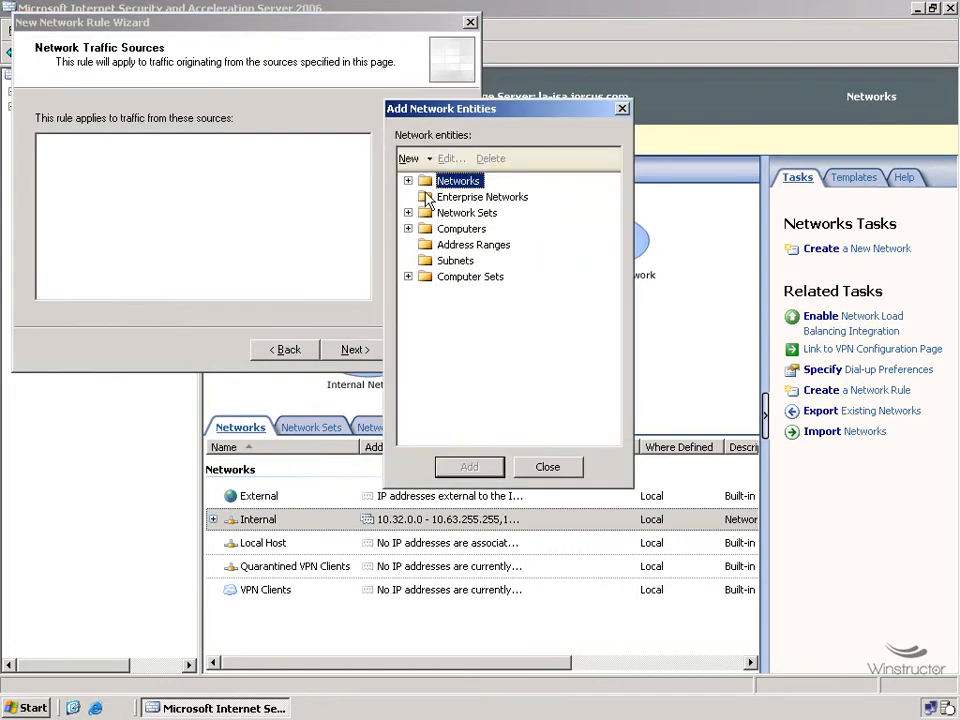
pyautogui.click(408, 182)
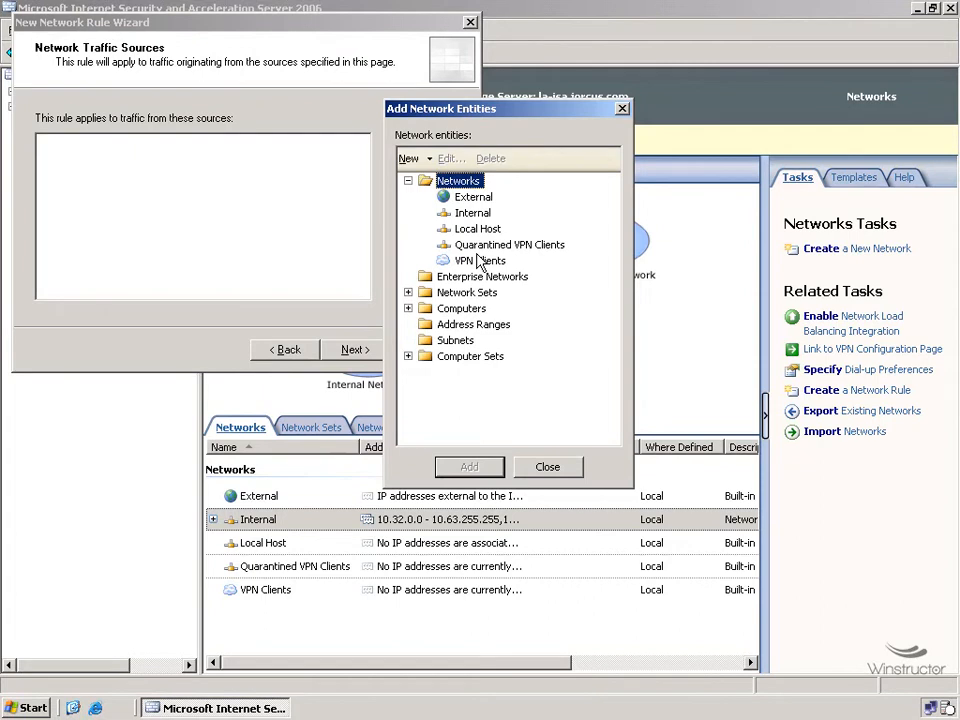
pyautogui.click(433, 161)
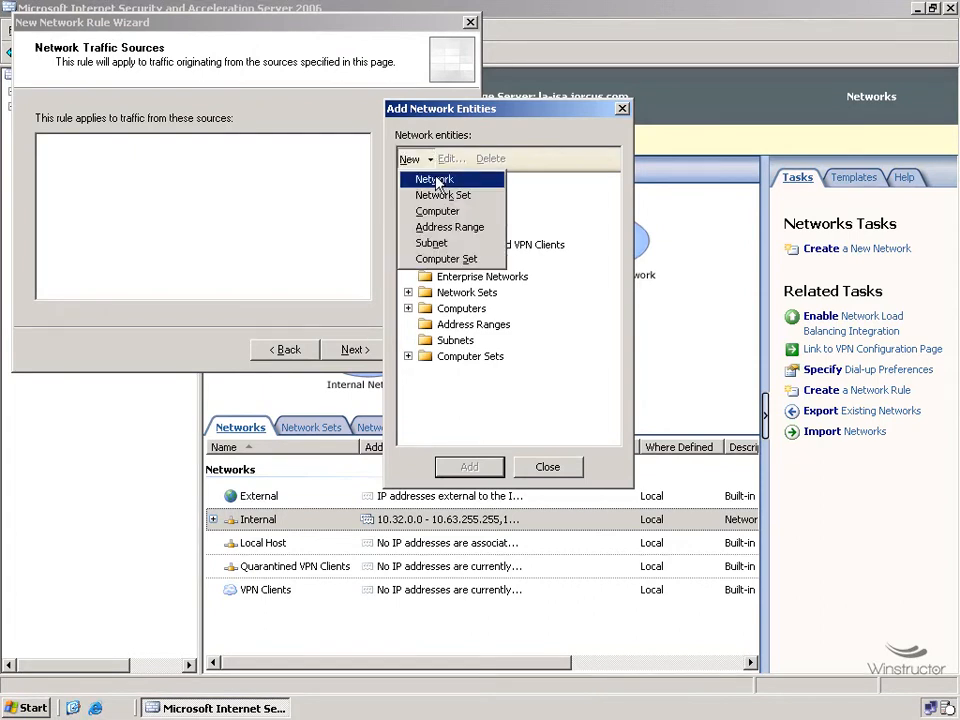
pyautogui.click(436, 179)
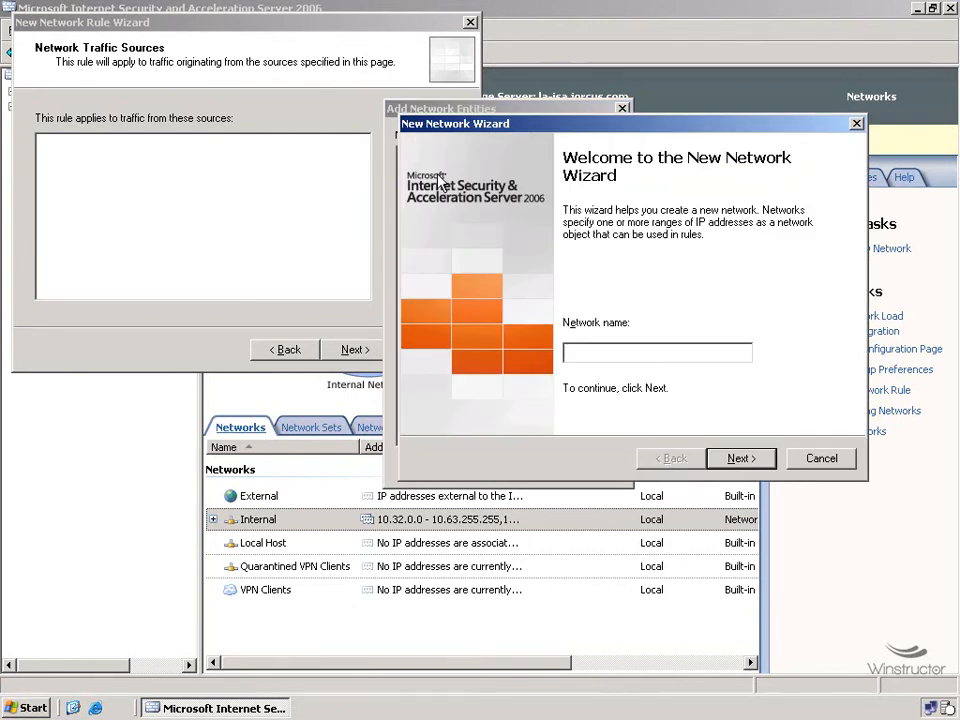
pyautogui.write('DMZ')
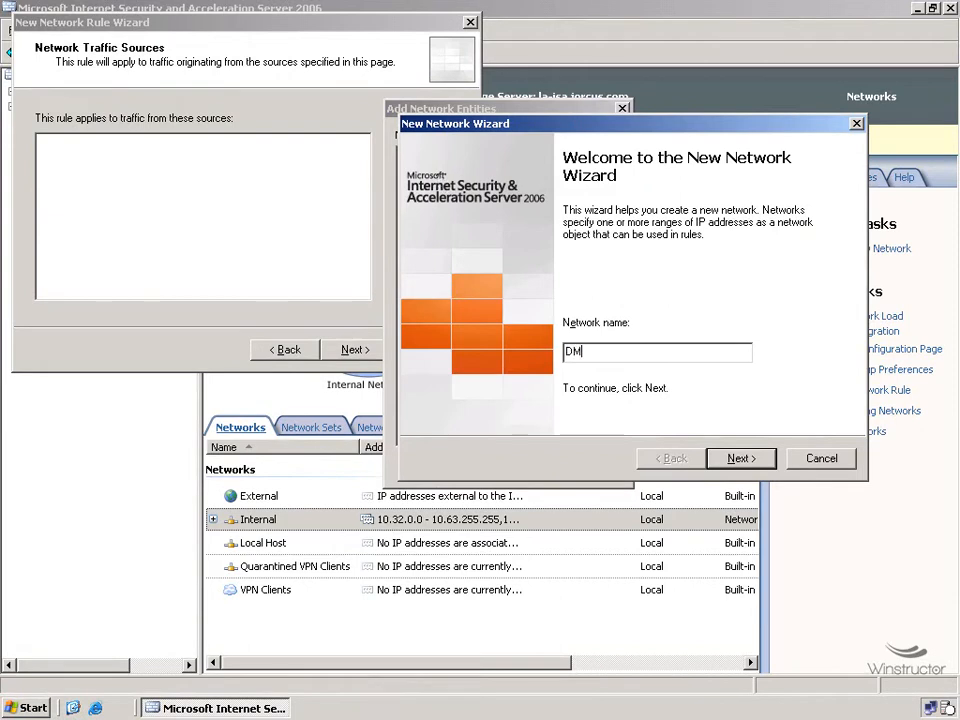
pyautogui.click(741, 459)
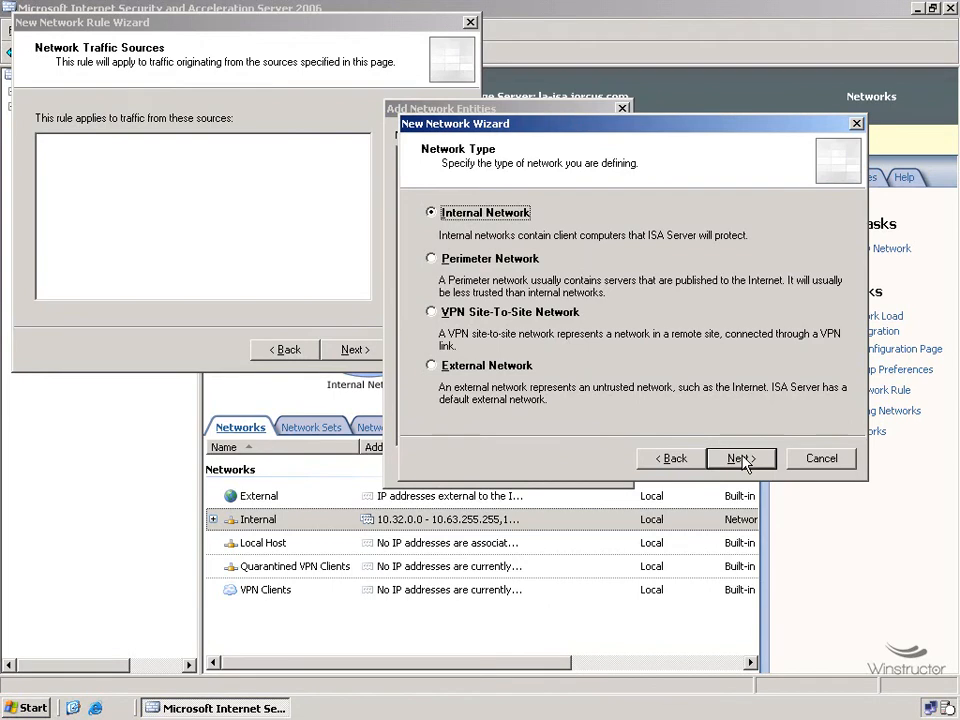
pyautogui.click(496, 268)
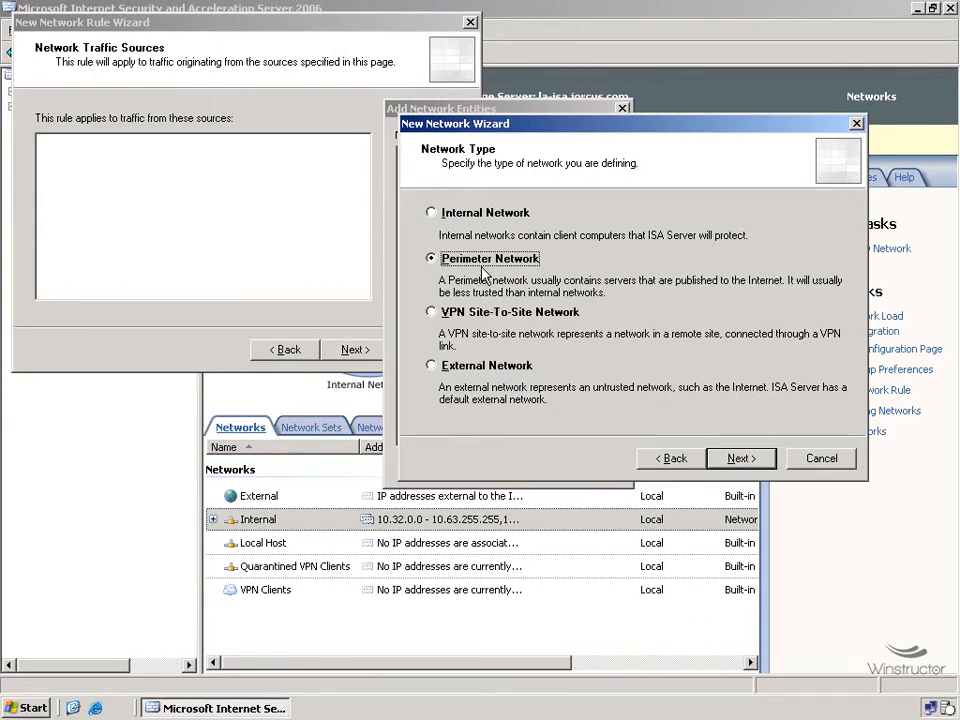
pyautogui.click(740, 458)
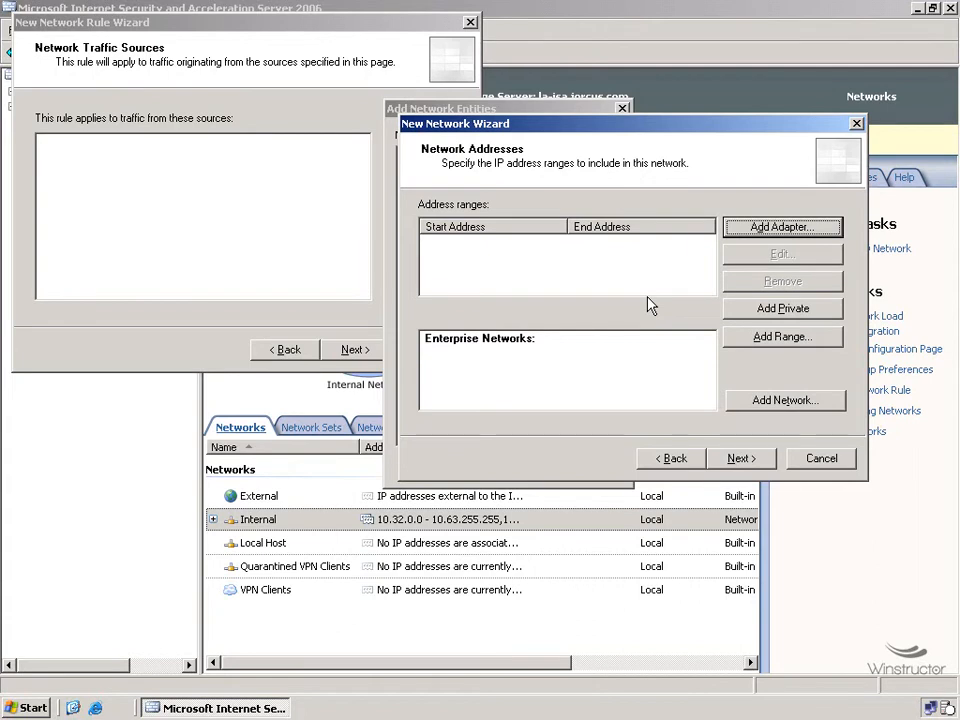
# - Add the address ranges of the DMZ network adapter and finish creating the perimeter network
pyautogui.click(800, 230)
pyautogui.click(459, 258)
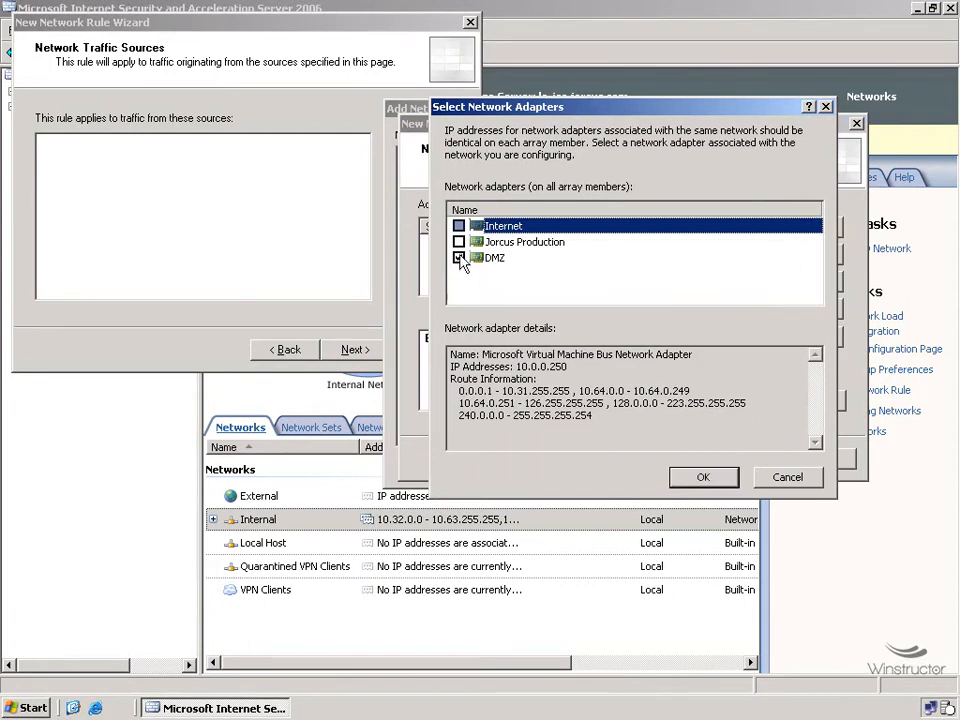
pyautogui.click(705, 478)
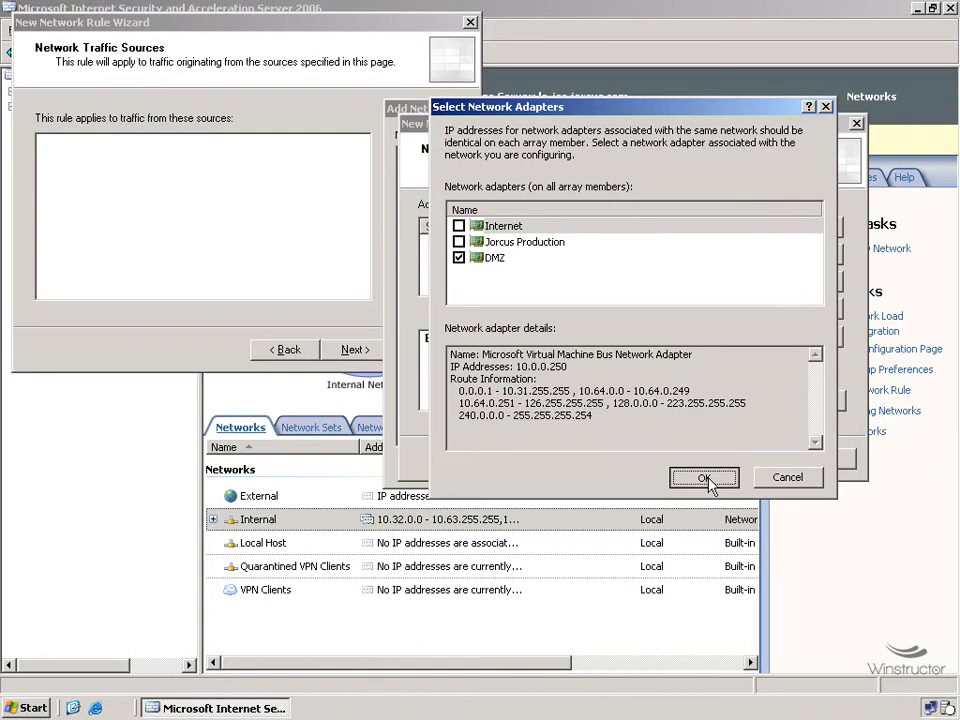
pyautogui.click(740, 460)
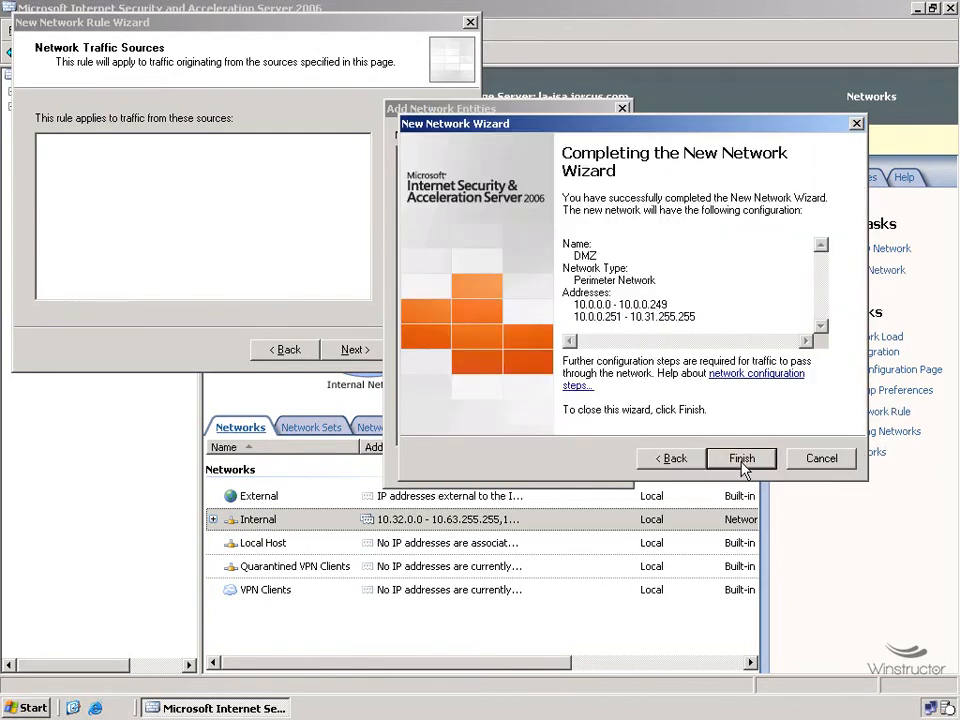
pyautogui.click(741, 460)
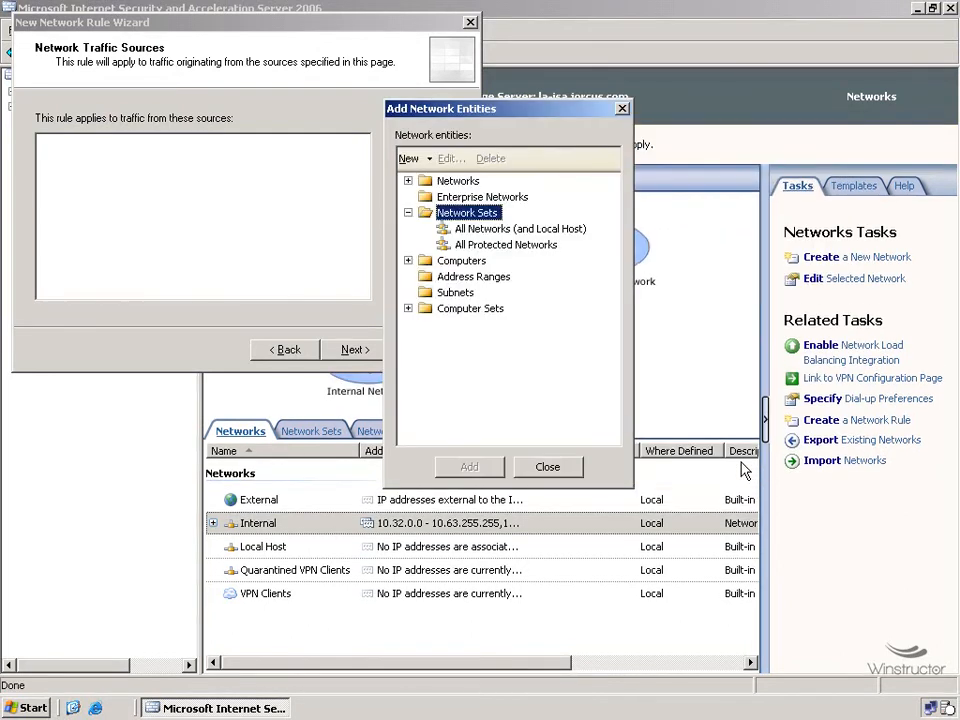
# - Add the DMZ network as the rule's traffic source and continue to the destinations
pyautogui.click(408, 181)
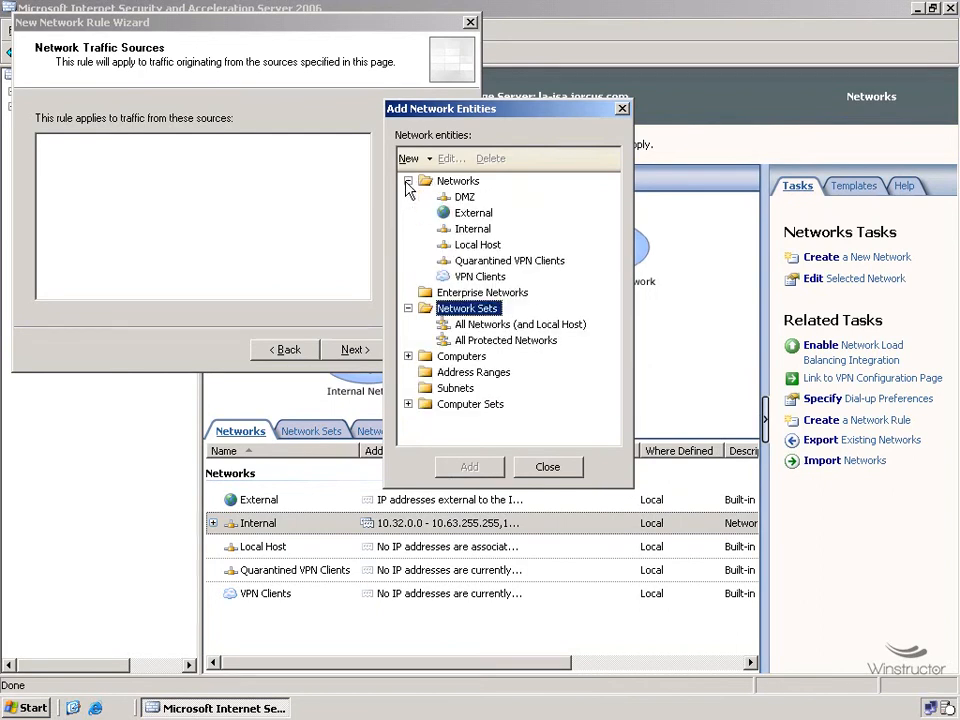
pyautogui.click(464, 199)
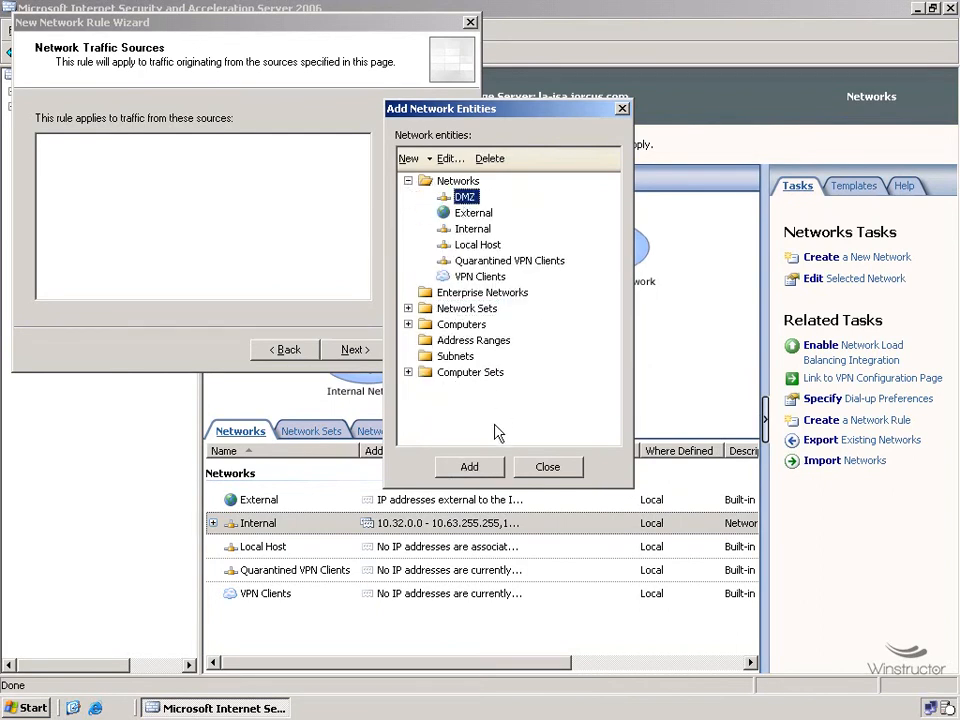
pyautogui.click(469, 467)
pyautogui.click(546, 467)
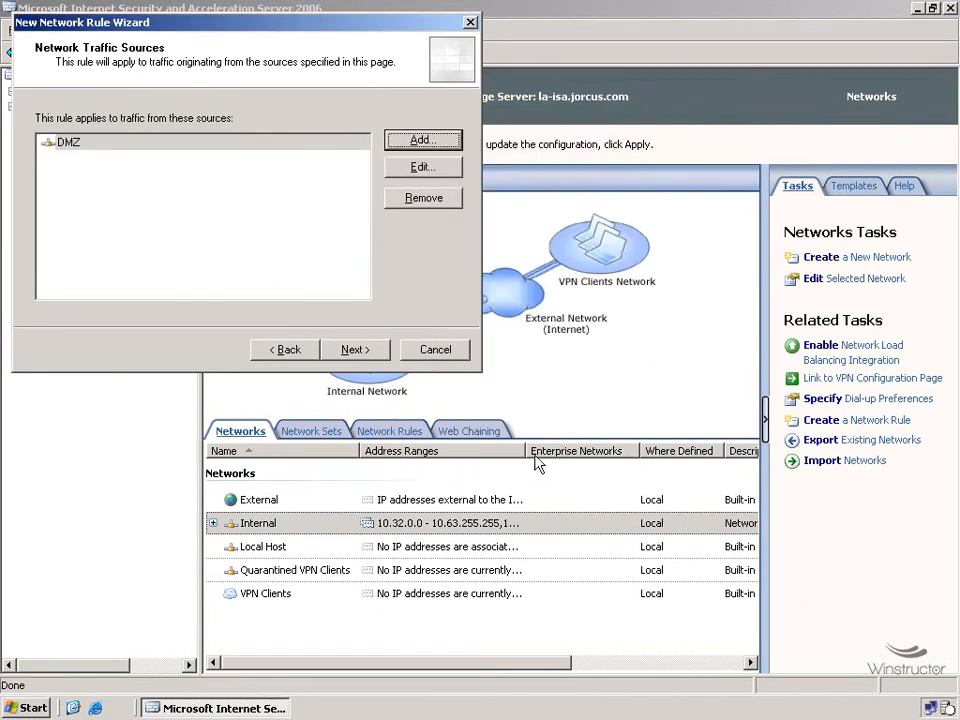
pyautogui.click(359, 351)
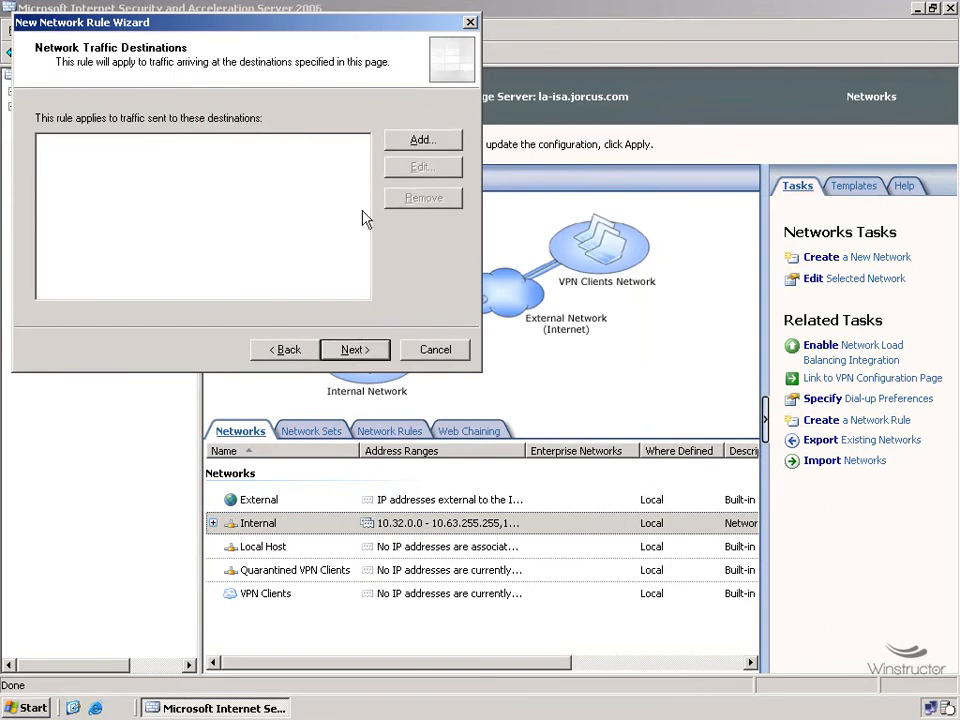
# - Add the External network as the rule's traffic destination and continue to the network relationship
pyautogui.click(425, 143)
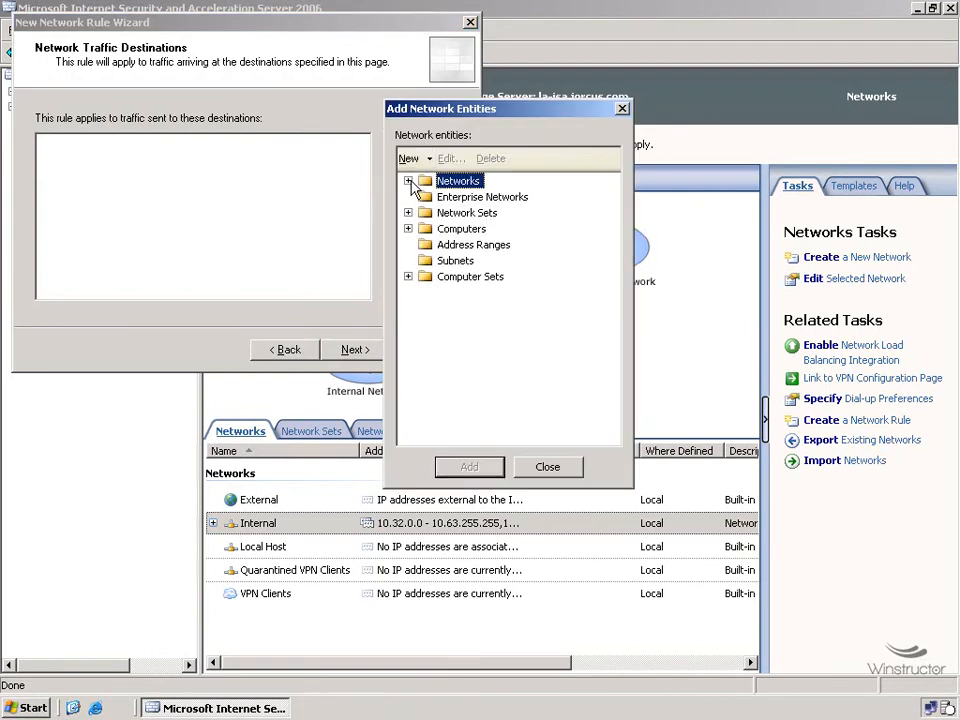
pyautogui.click(408, 182)
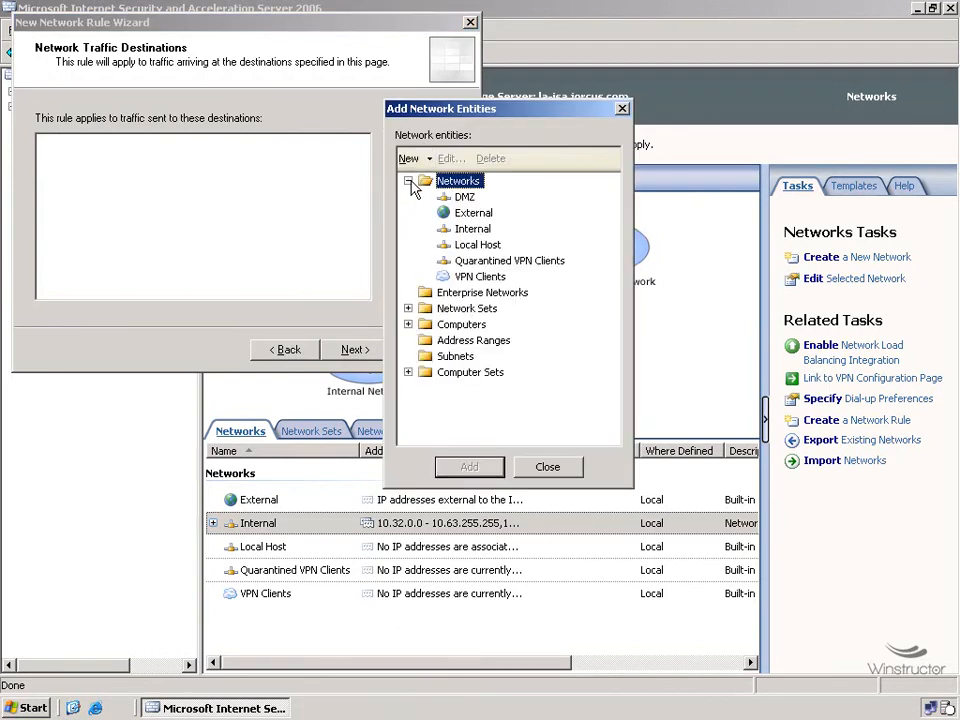
pyautogui.click(458, 213)
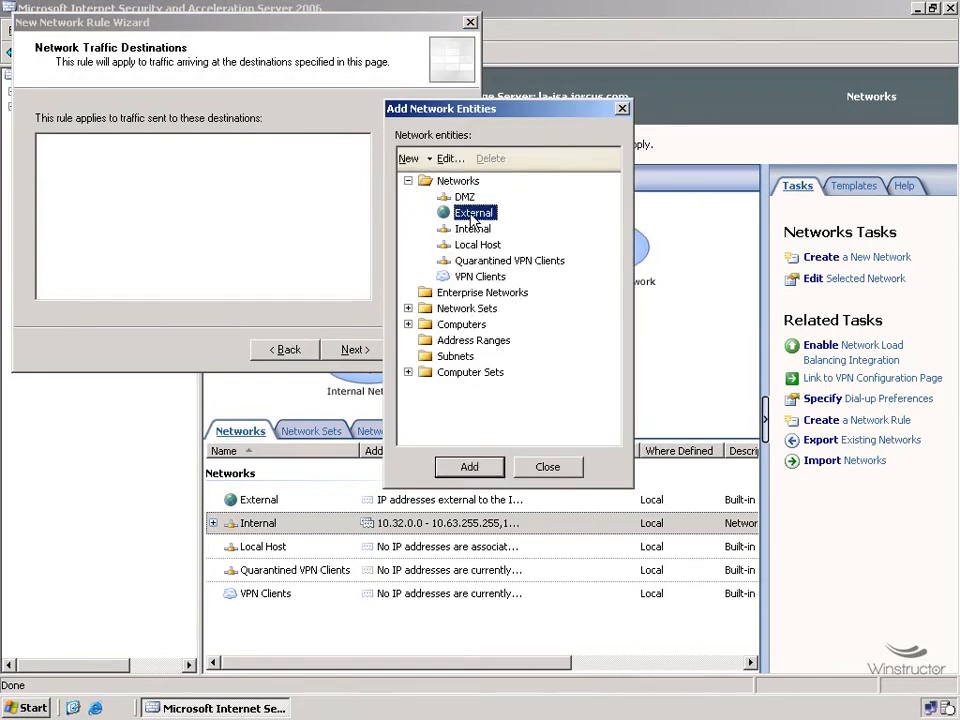
pyautogui.click(475, 470)
pyautogui.click(551, 468)
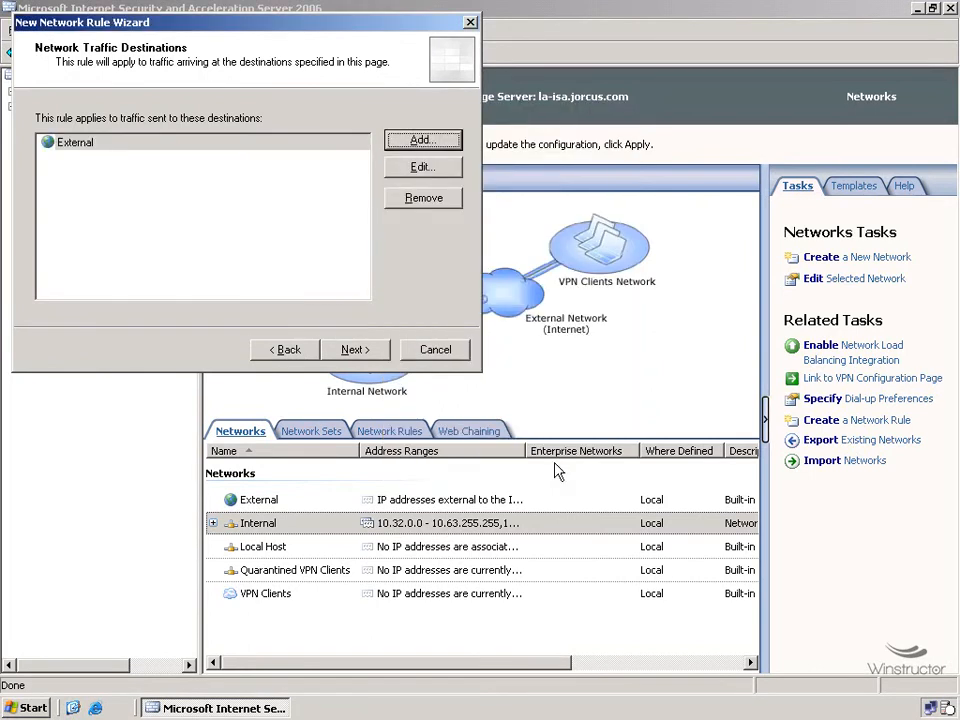
pyautogui.click(355, 350)
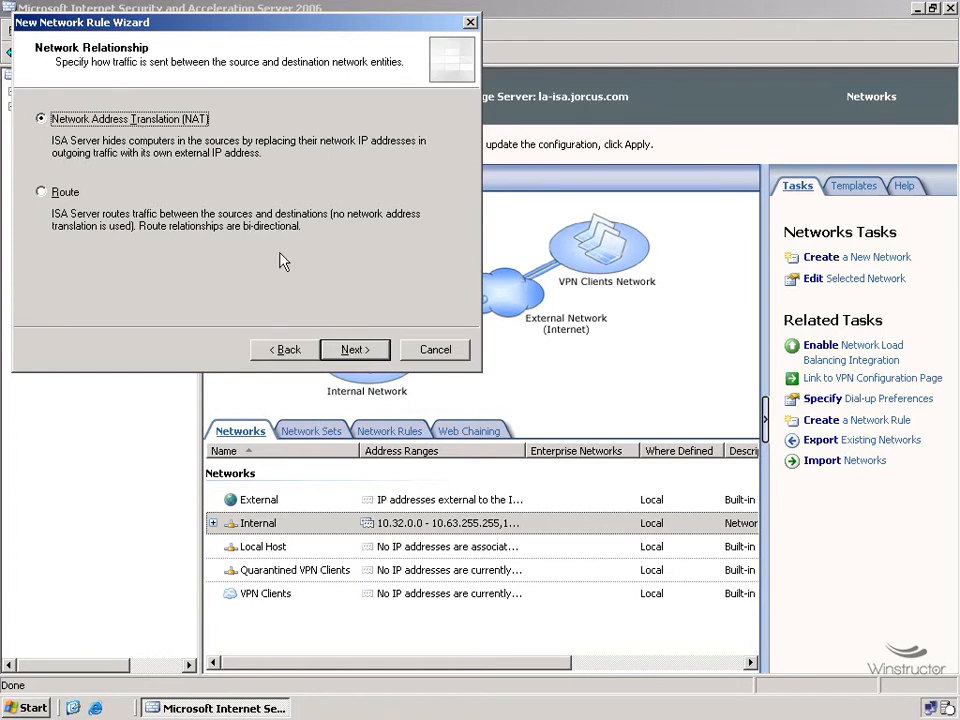
# - Finish the DMZ rule with the Network Address Translation (NAT) relationship and apply the configuration changes
pyautogui.click(378, 350)
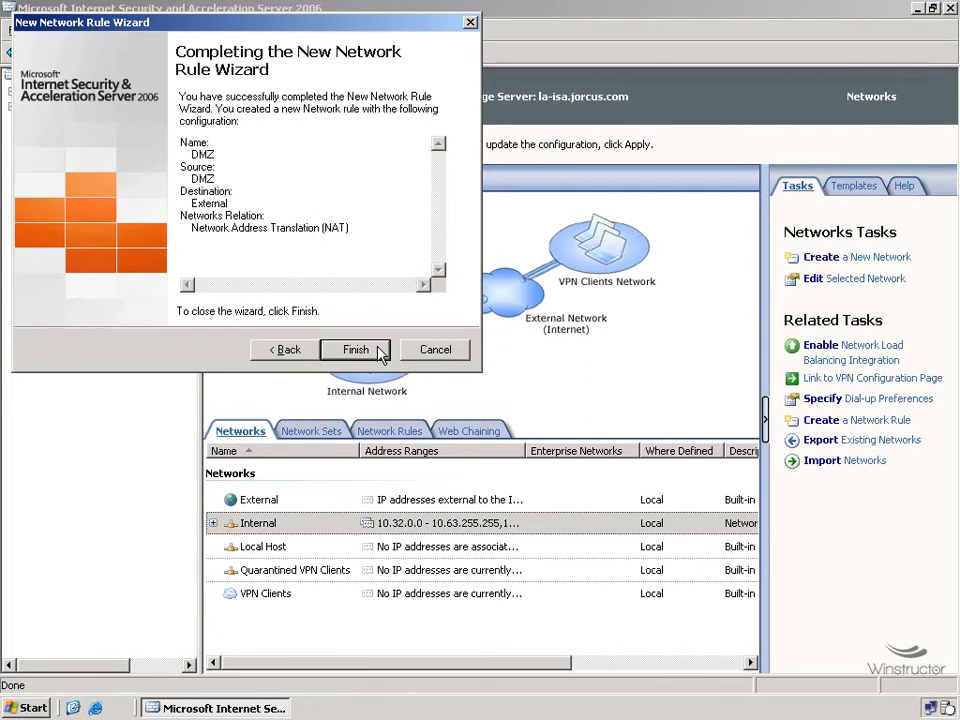
pyautogui.click(356, 350)
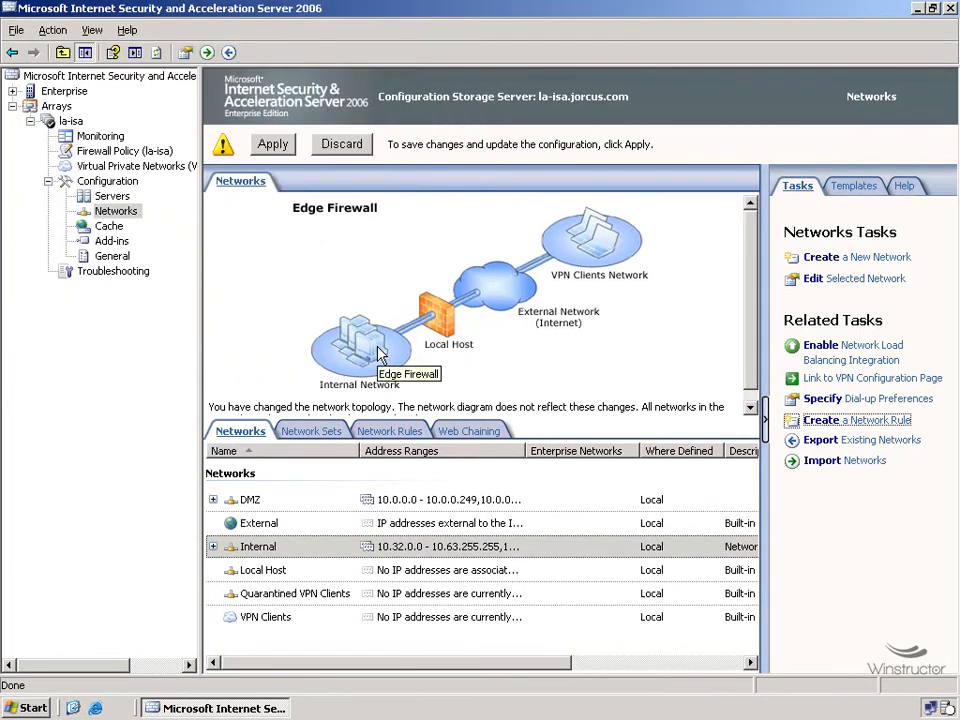
pyautogui.click(276, 145)
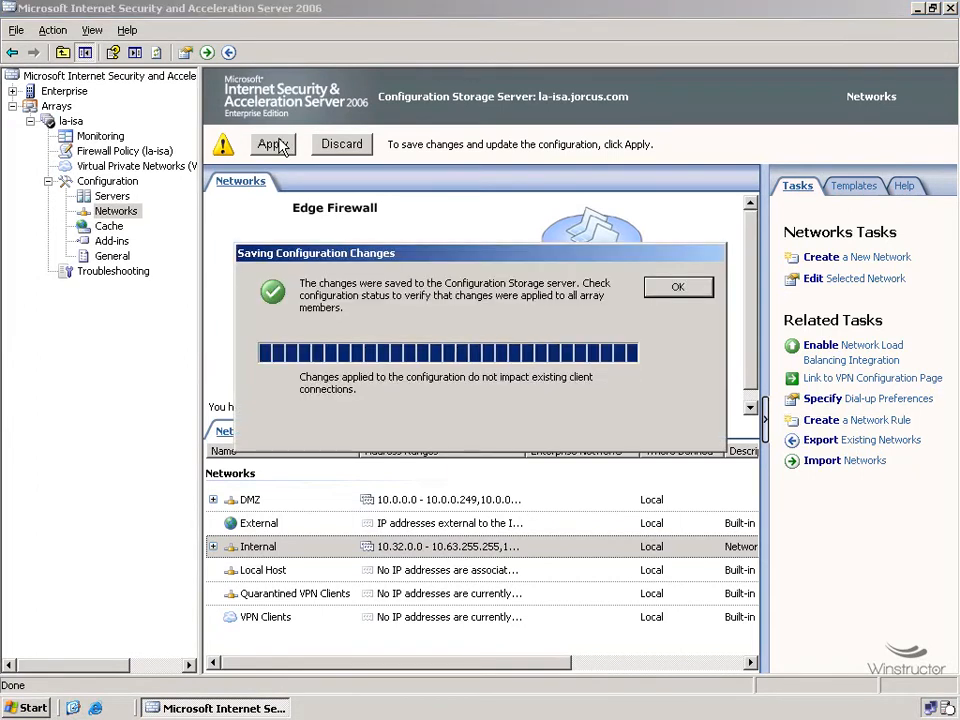
pyautogui.click(675, 288)
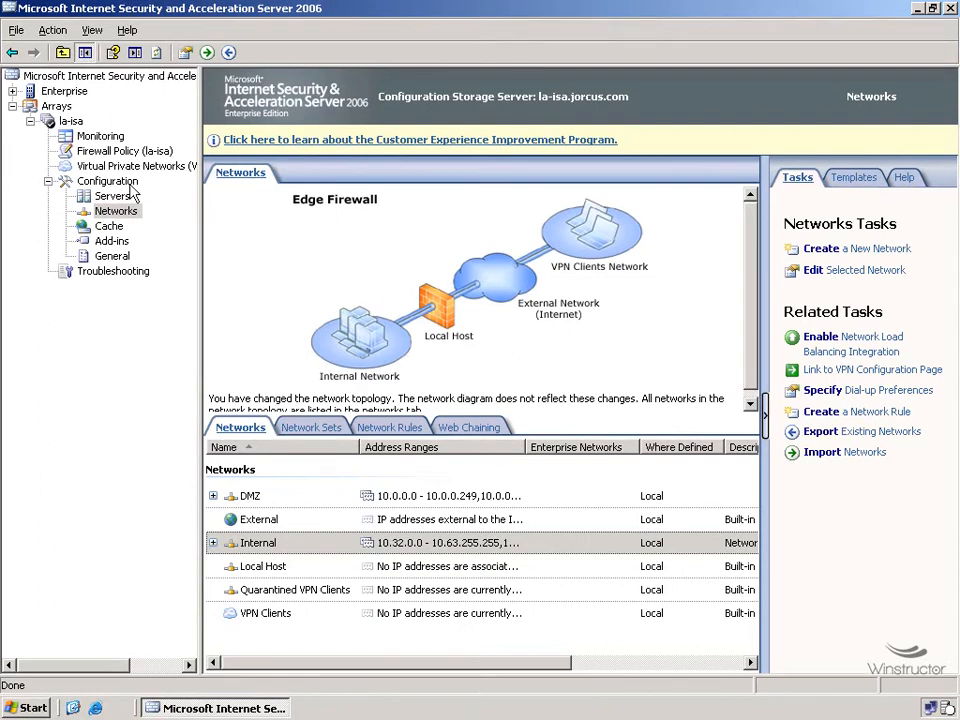
pyautogui.click(100, 152)
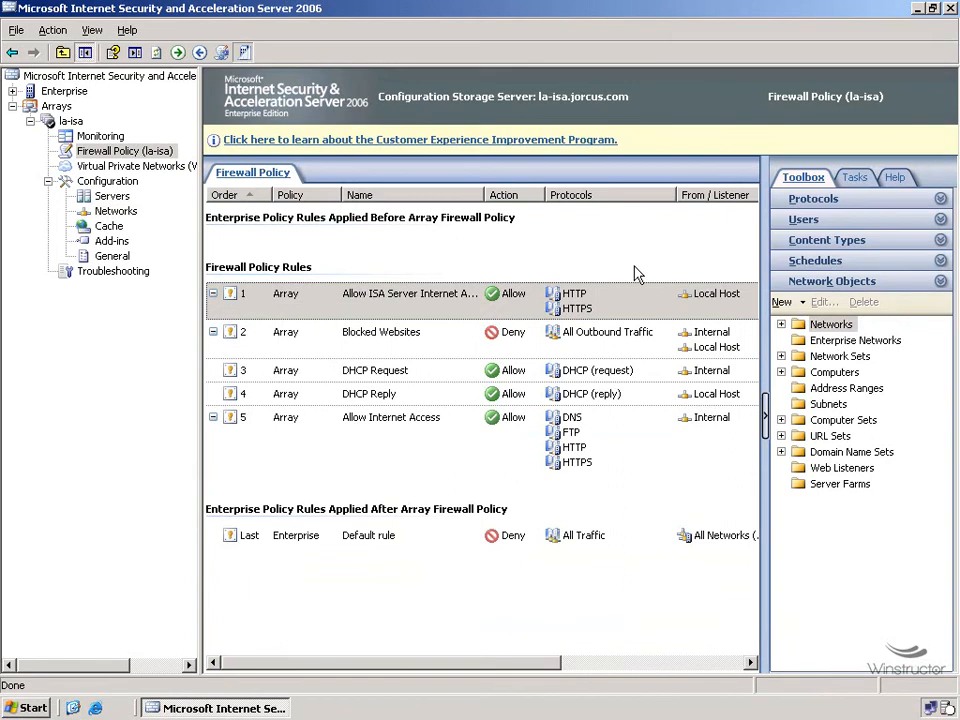
pyautogui.click(852, 178)
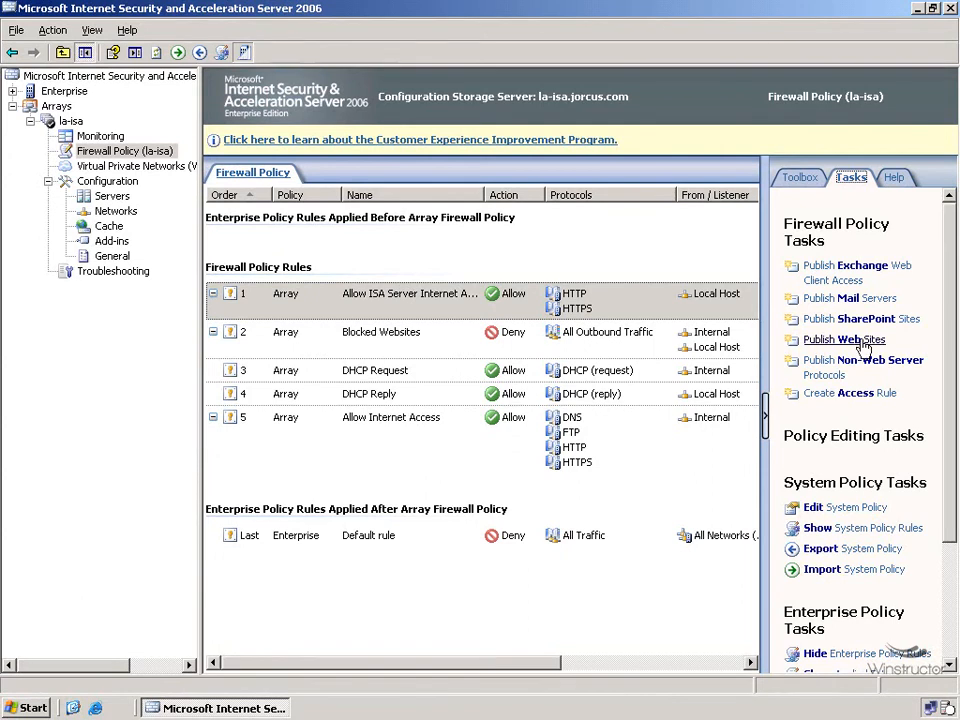
pyautogui.click(866, 341)
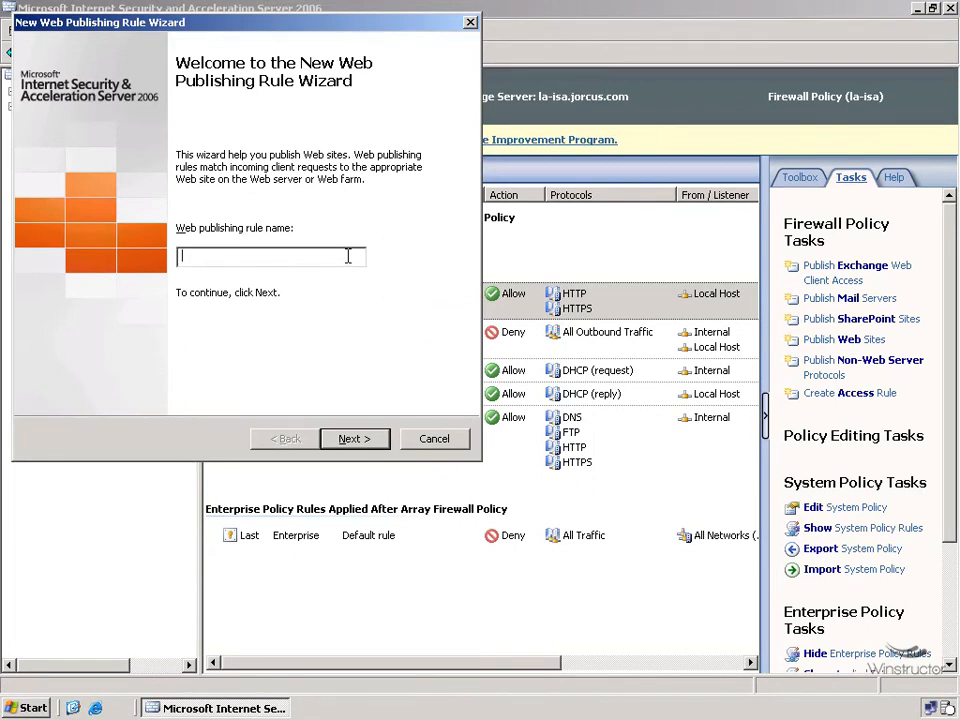
pyautogui.write('www.jorcus.com')
pyautogui.click(355, 440)
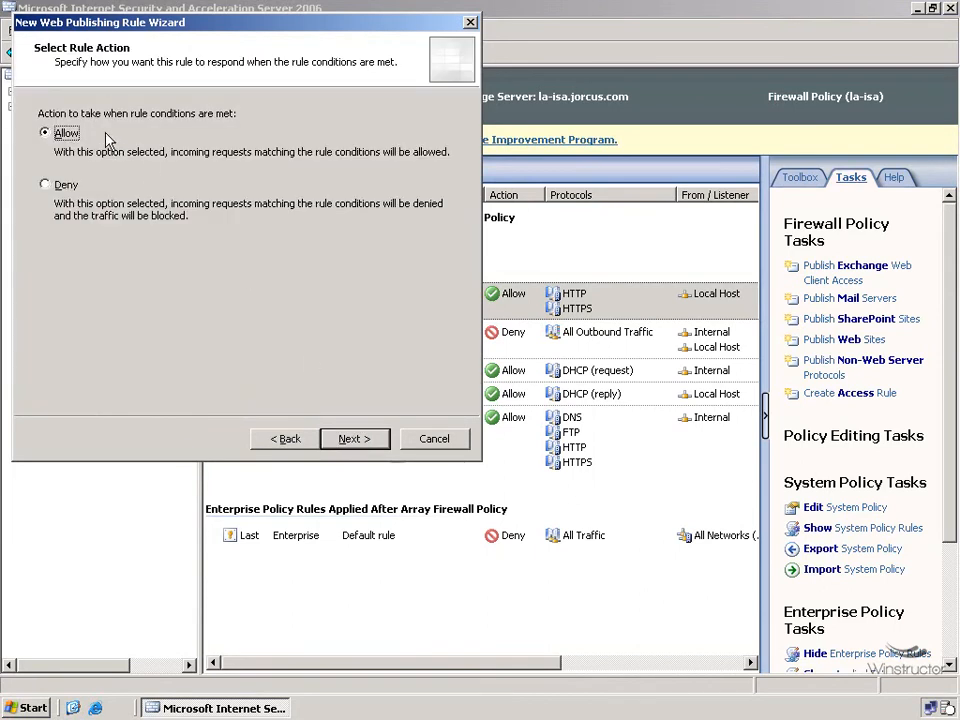
# - Keep the rule action Allow, publish a single Web site, and use non-secured connections to the published Web server
pyautogui.click(348, 440)
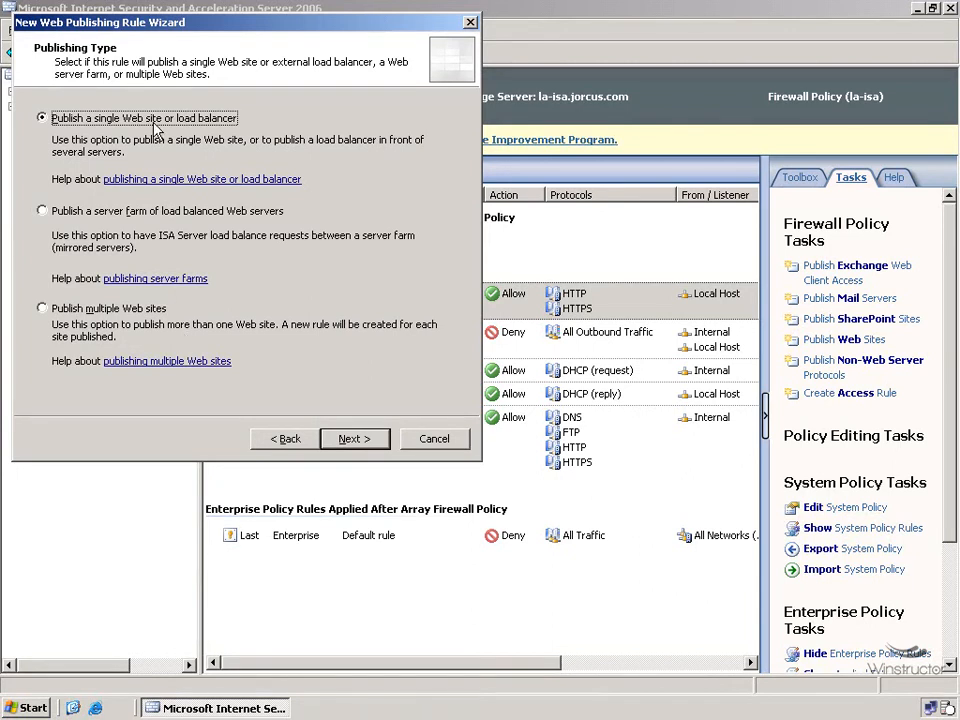
pyautogui.click(379, 452)
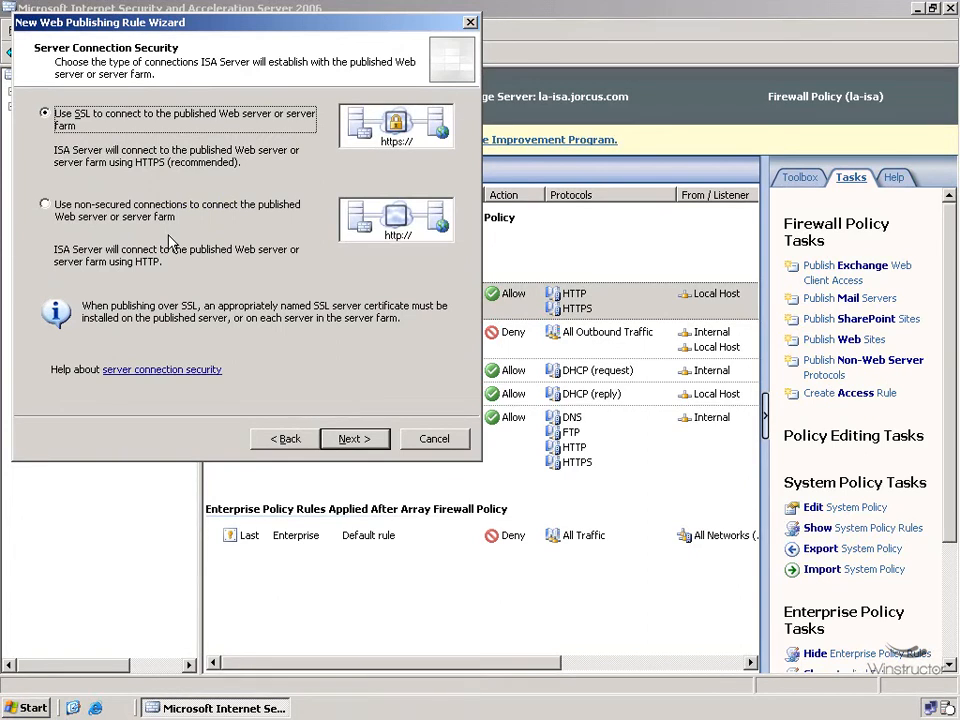
pyautogui.click(146, 214)
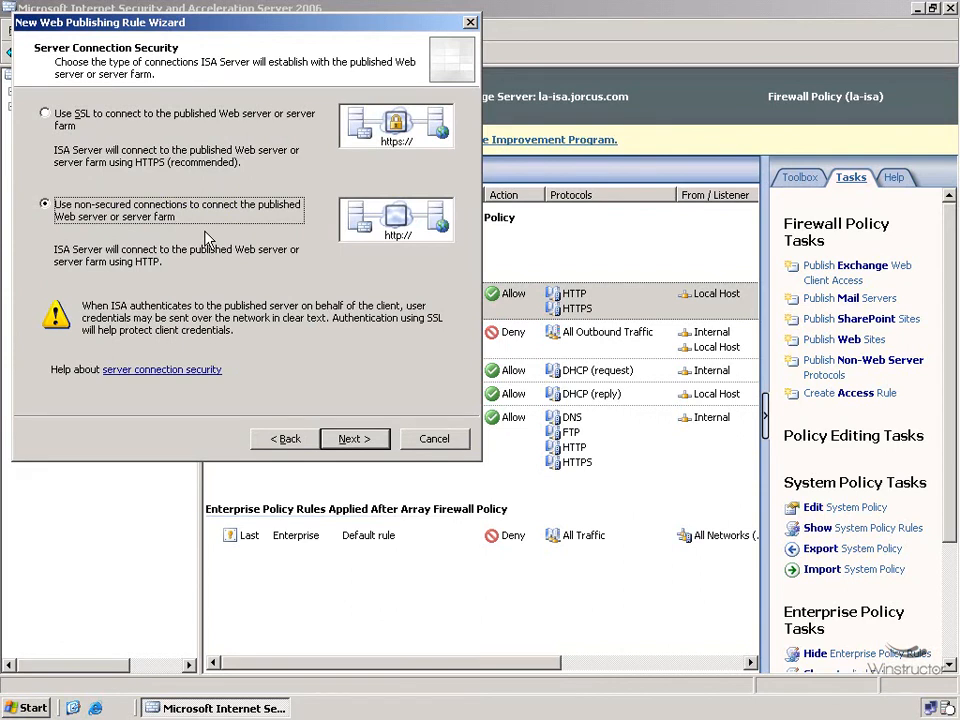
pyautogui.click(356, 441)
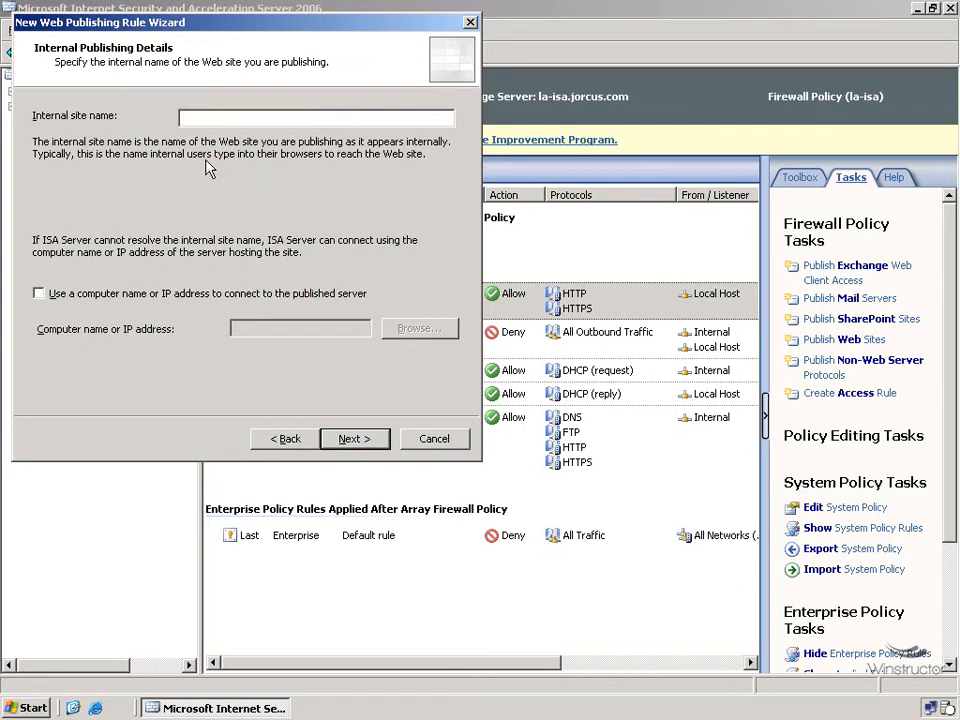
pyautogui.write('www.jorcus.com')
pyautogui.click(95, 300)
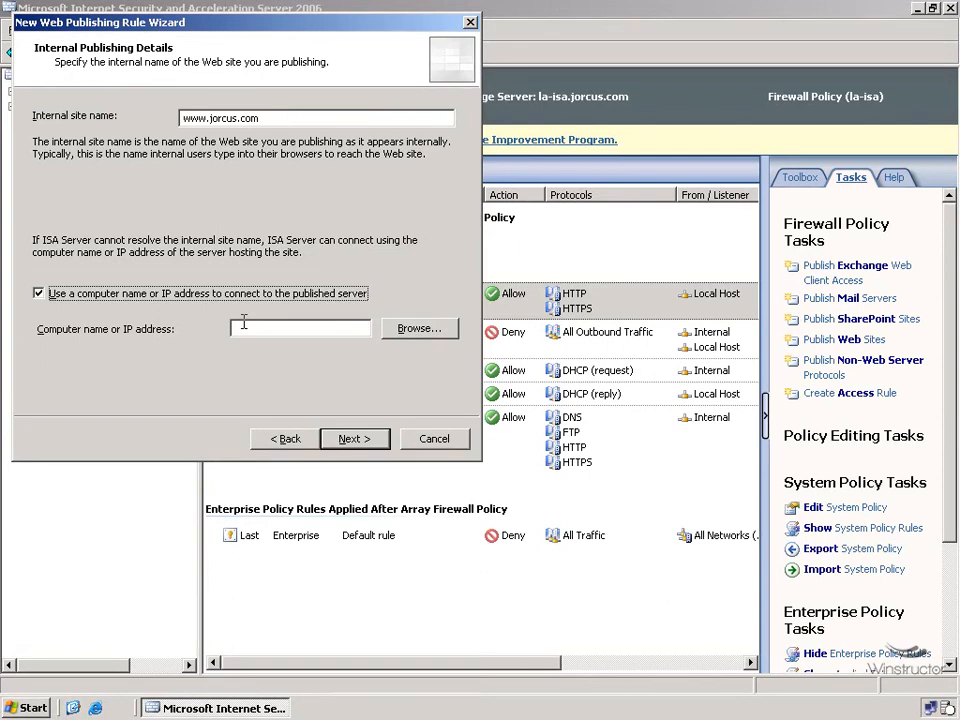
pyautogui.press('space')
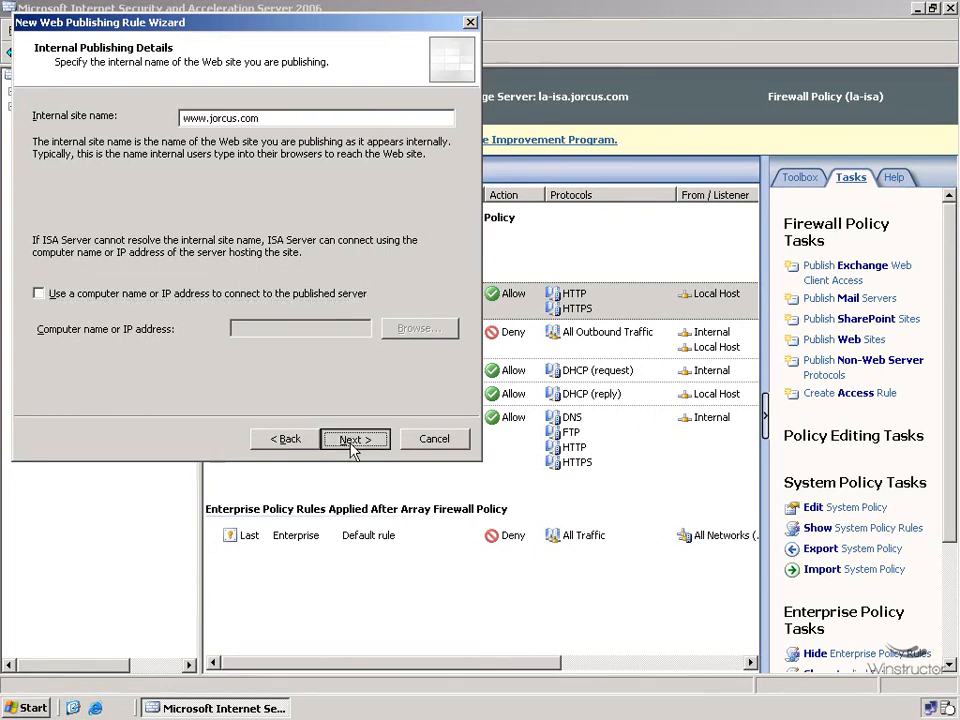
pyautogui.click(352, 446)
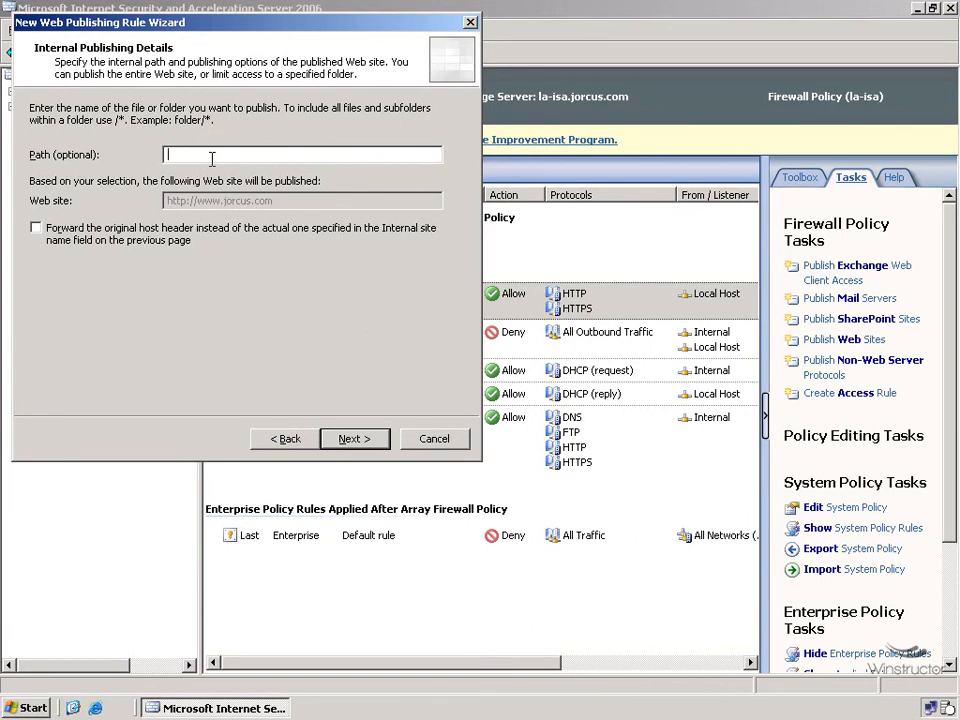
# - Try sales as the internal path to publish, clear it again, and return to the path settings
pyautogui.write('sales')
pyautogui.moveTo(266, 154); pyautogui.dragTo(107, 148)
pyautogui.press('BackSpace')
pyautogui.press('Return')
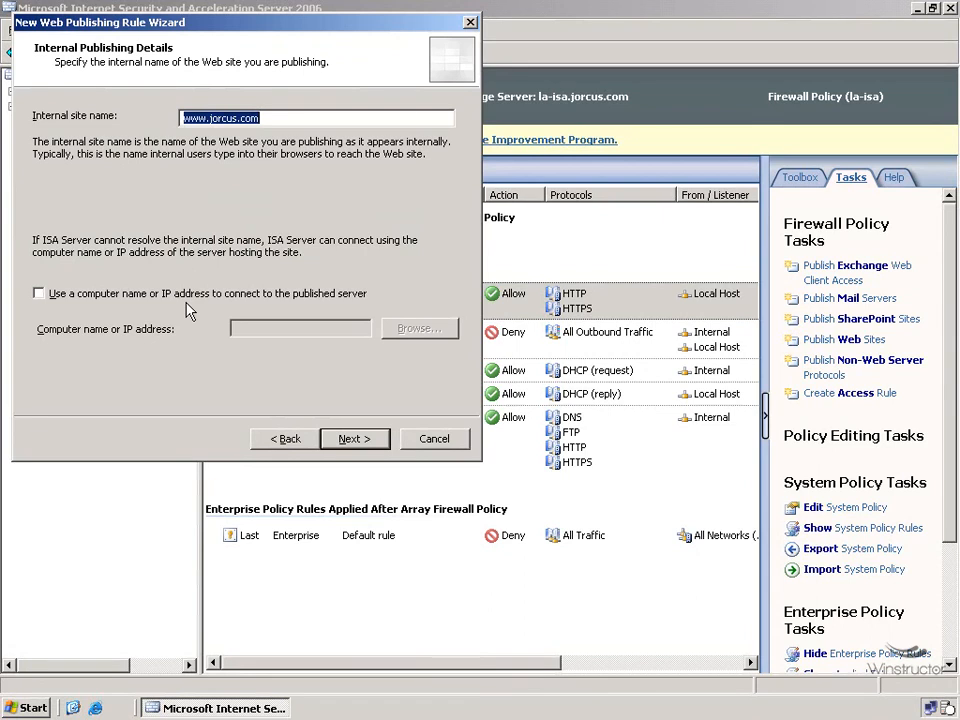
pyautogui.click(340, 443)
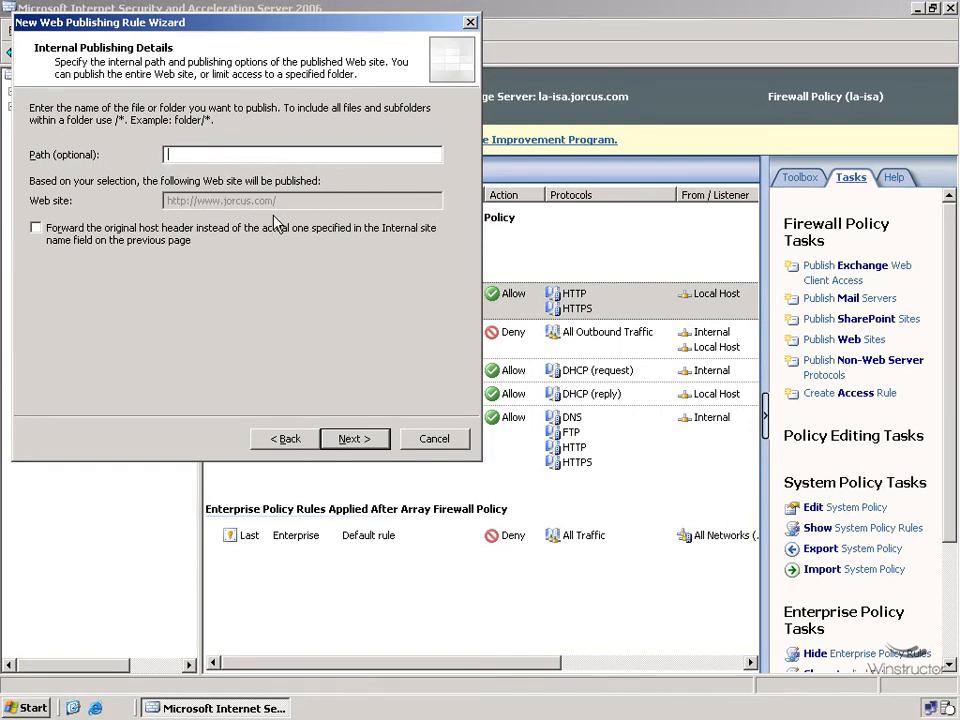
# - Leave the path empty and original host header forwarding off, and continue to the public name details
pyautogui.click(122, 241)
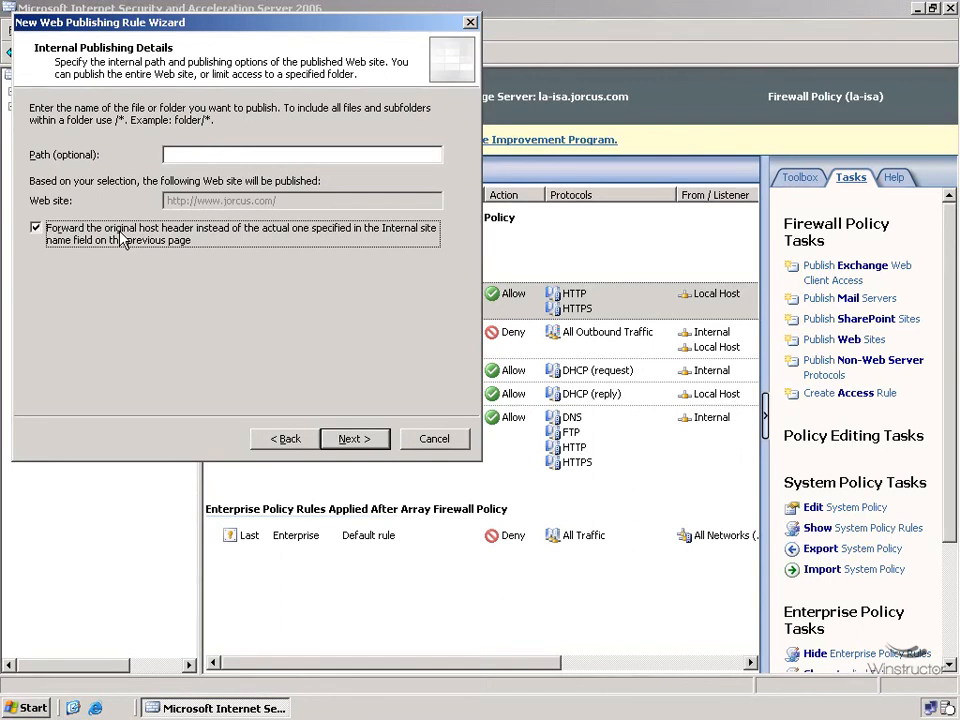
pyautogui.click(121, 240)
pyautogui.click(354, 438)
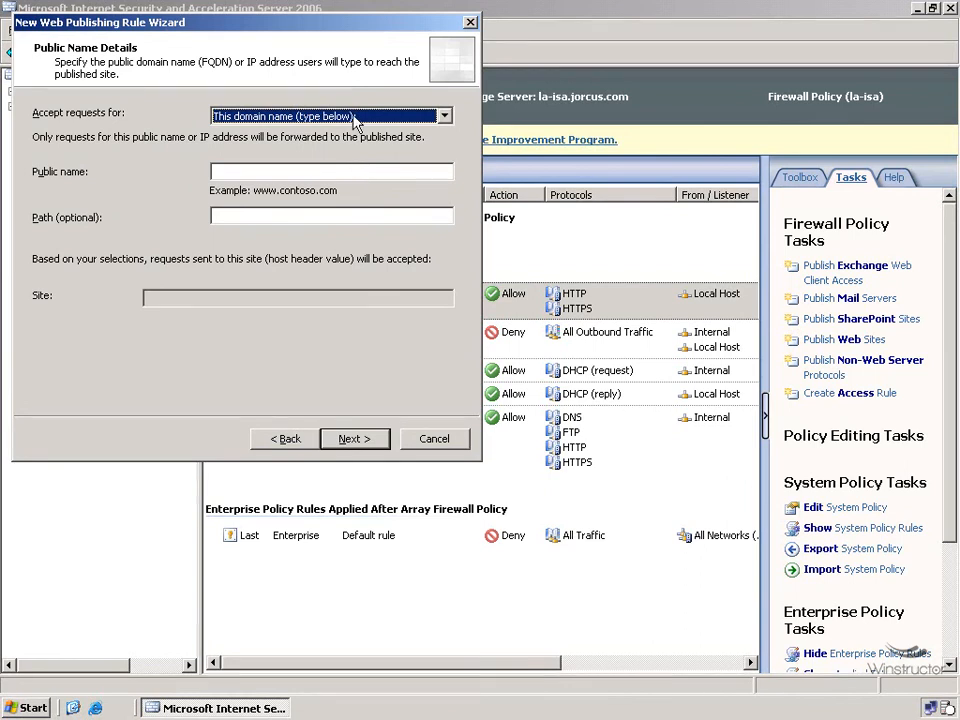
pyautogui.click(353, 171)
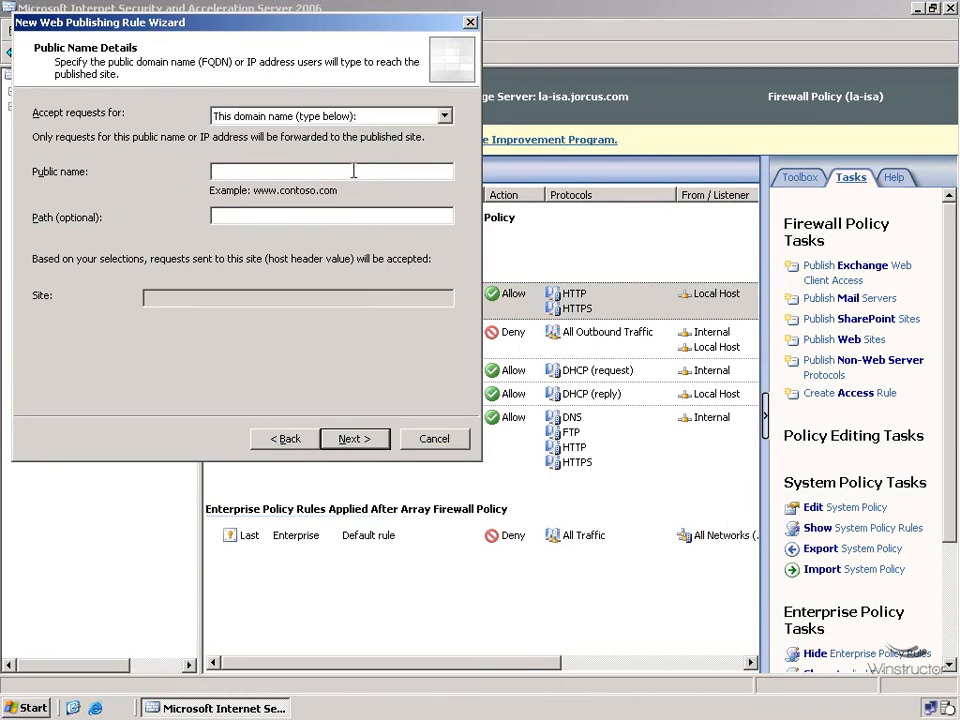
pyautogui.click(400, 116)
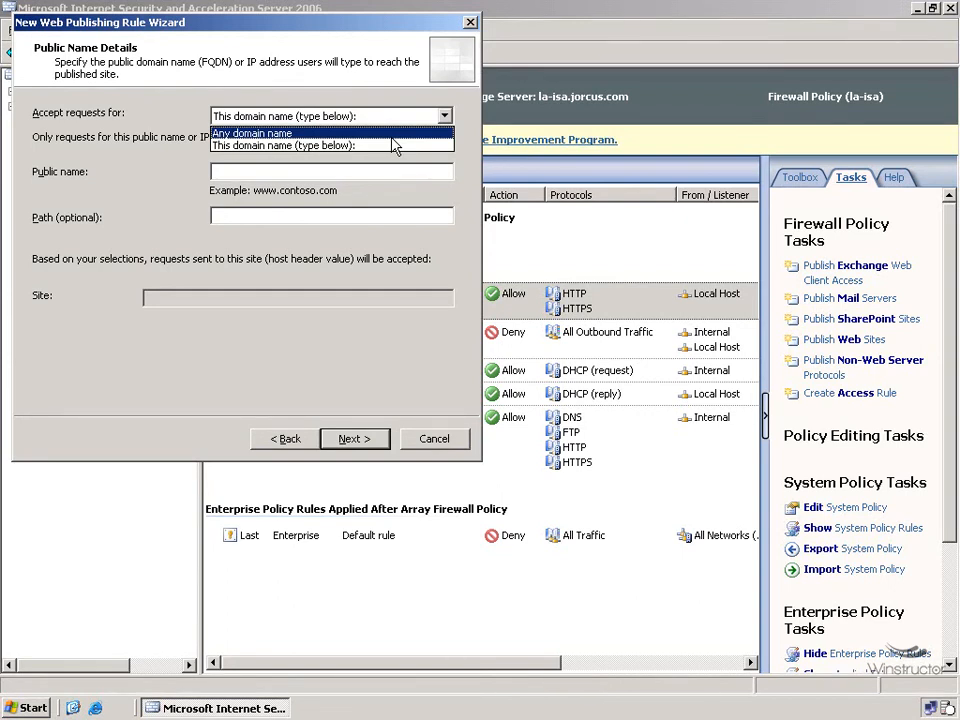
pyautogui.click(390, 146)
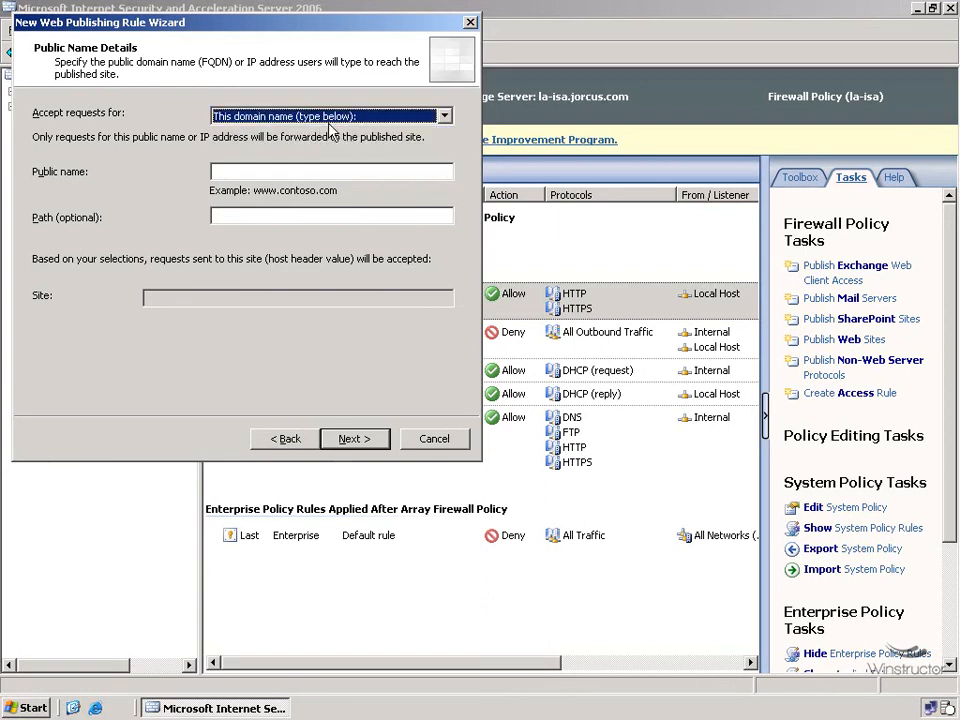
pyautogui.click(277, 170)
pyautogui.write('w')
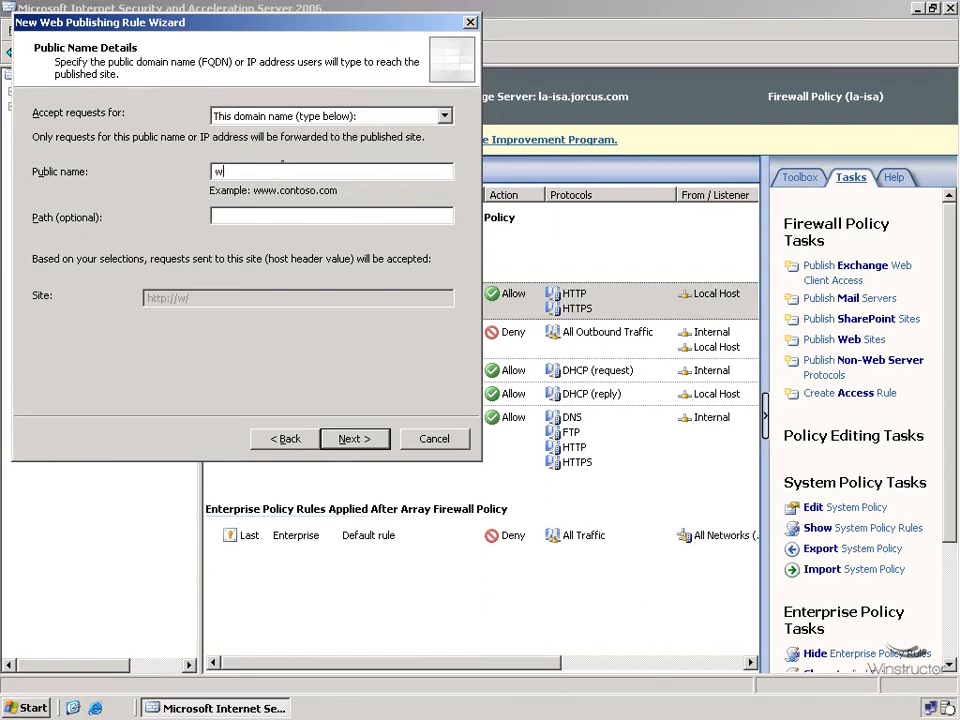
pyautogui.write('ww.jorcus.com')
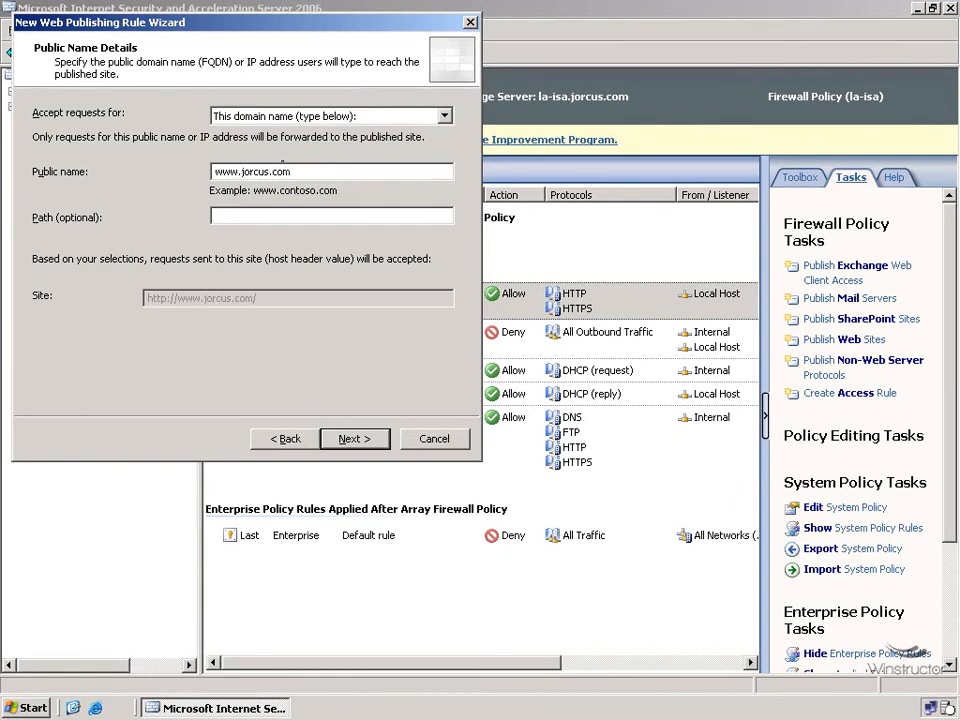
# - Try sales as the optional path of the public name and clear it again
pyautogui.click(283, 215)
pyautogui.write('sales')
pyautogui.moveTo(241, 218); pyautogui.dragTo(138, 216)
pyautogui.press('Delete')
pyautogui.click(362, 440)
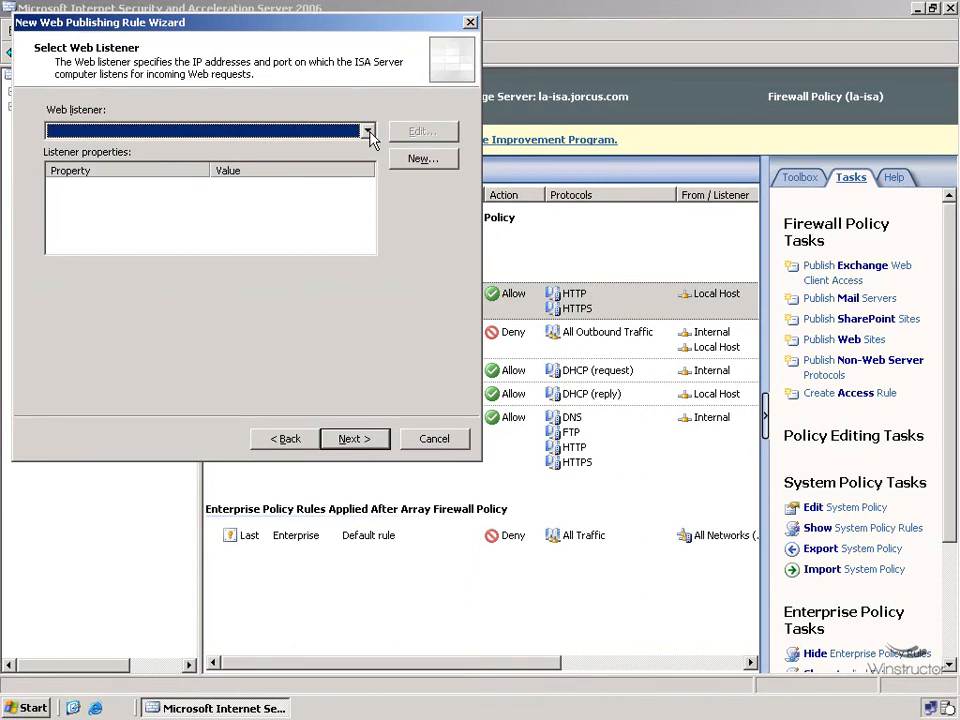
pyautogui.click(368, 132)
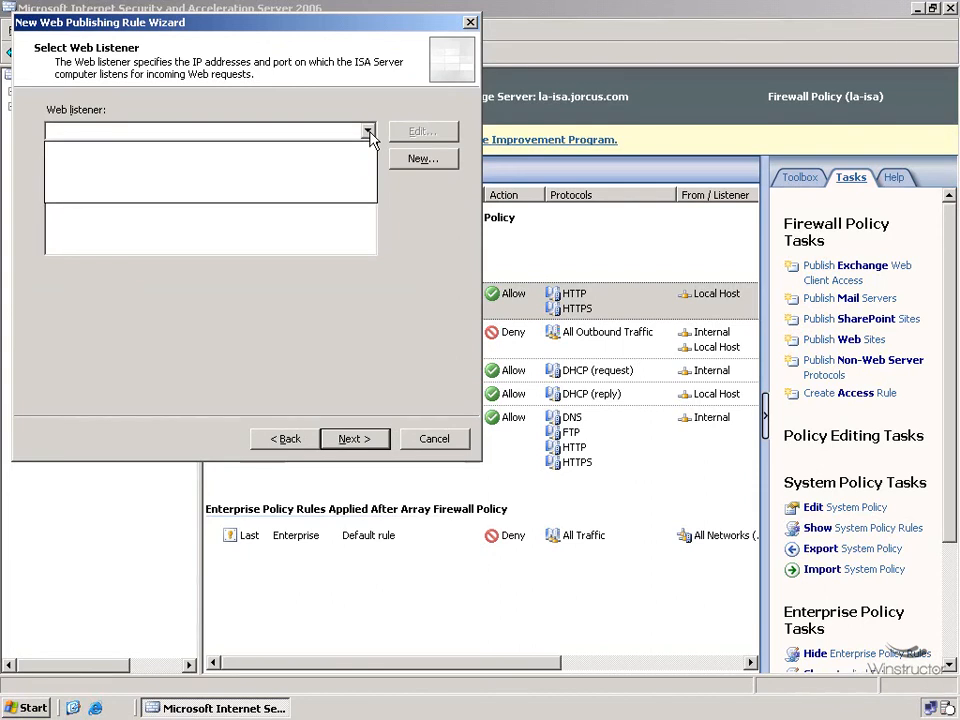
pyautogui.click(368, 132)
pyautogui.click(368, 132)
pyautogui.click(437, 163)
pyautogui.click(437, 164)
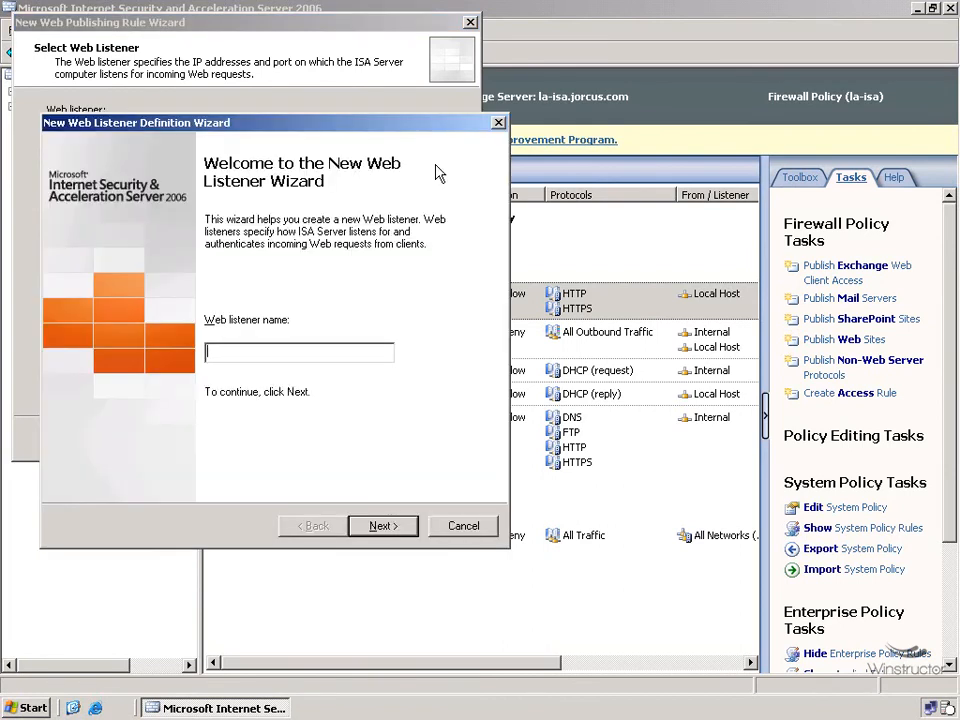
pyautogui.write('www.jorcus.com')
pyautogui.click(399, 533)
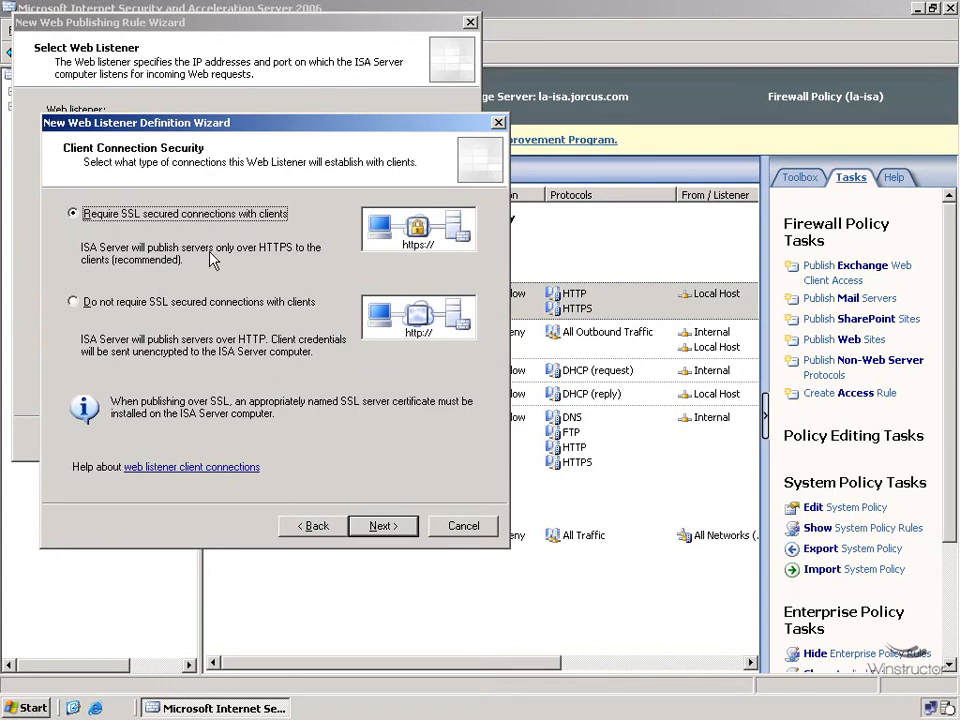
# - Do not require SSL connections with clients, and have the listener accept web requests on the External and Internal networks
pyautogui.click(165, 302)
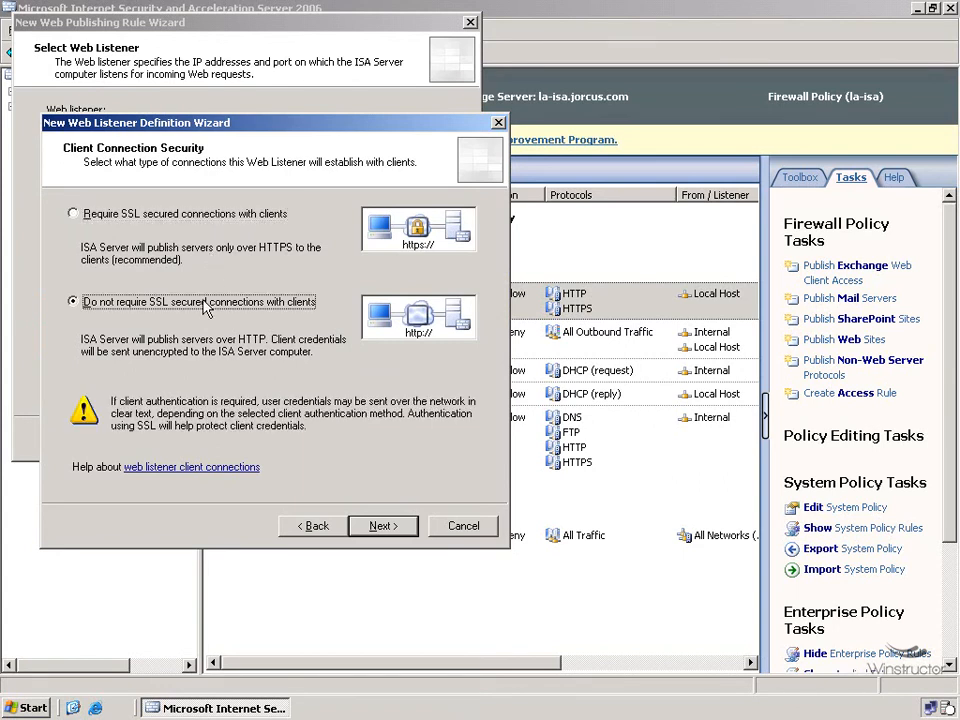
pyautogui.click(380, 532)
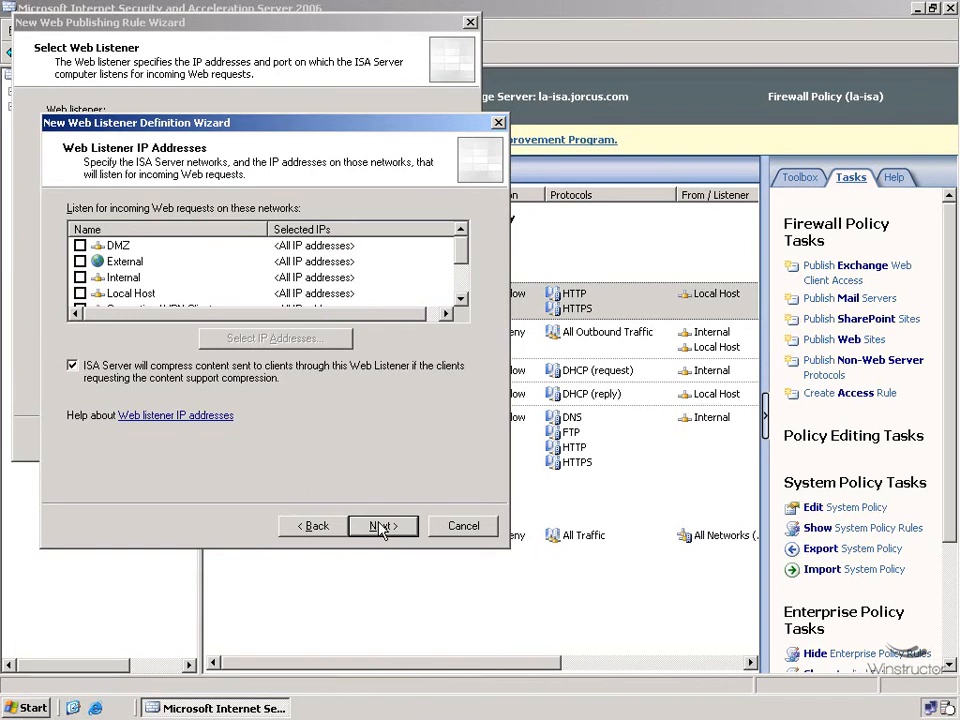
pyautogui.click(80, 262)
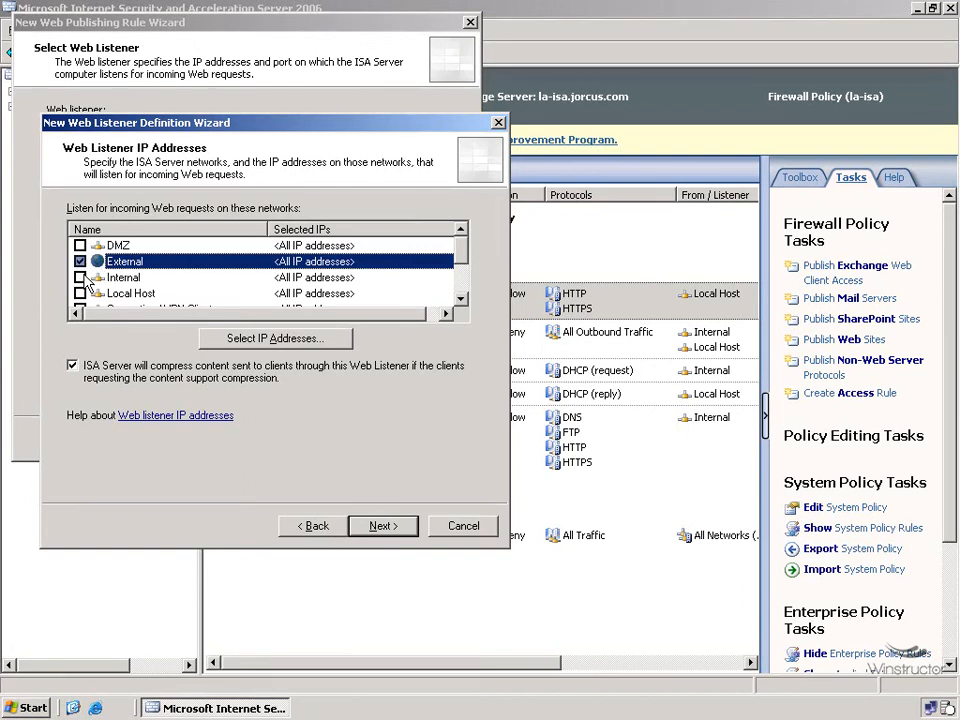
pyautogui.click(80, 277)
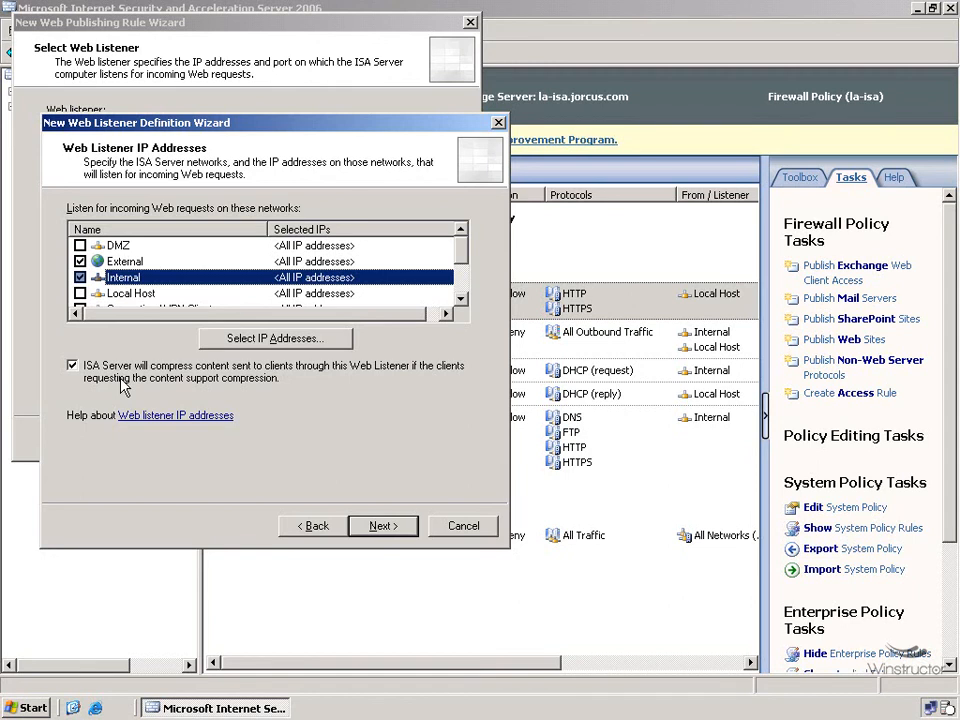
pyautogui.click(378, 527)
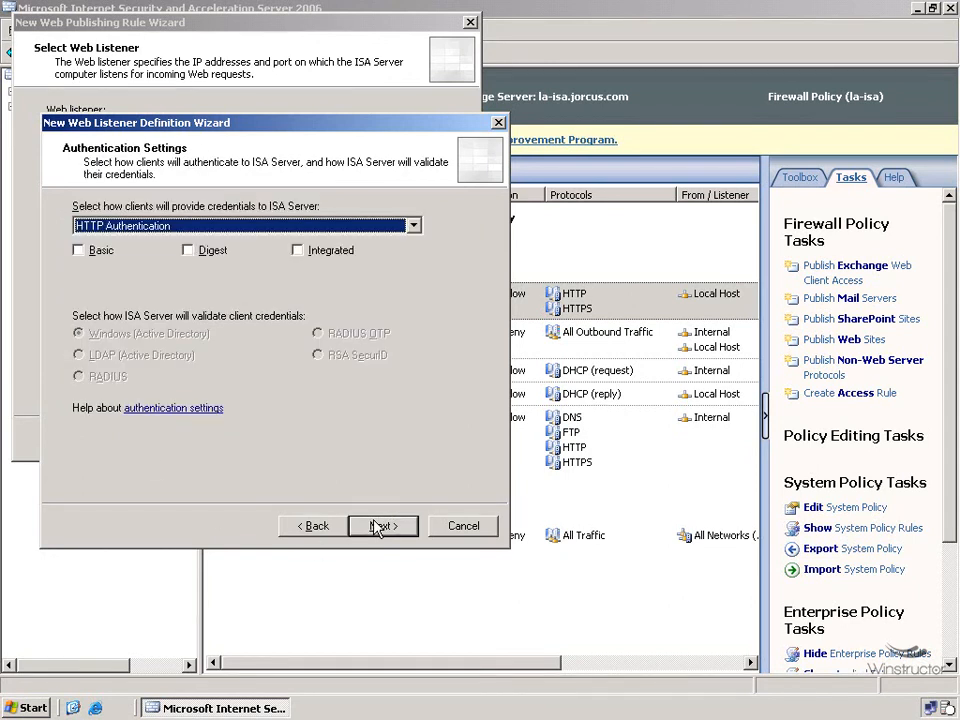
# - Try the Basic, Digest and Integrated HTTP authentication methods and clear them all again
pyautogui.click(100, 251)
pyautogui.click(207, 251)
pyautogui.click(320, 252)
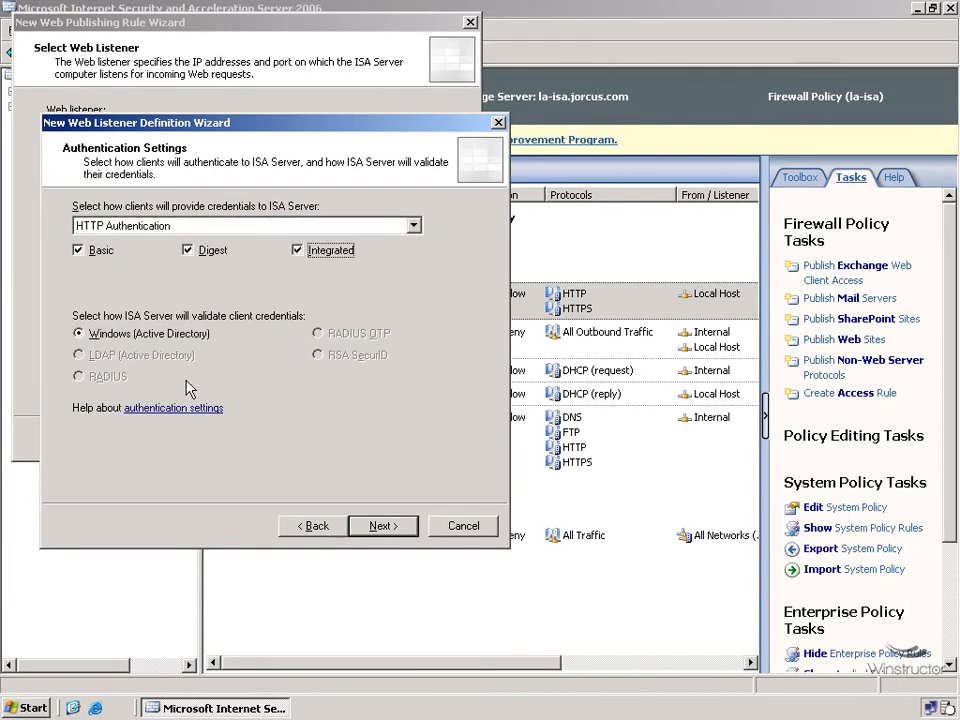
pyautogui.click(318, 252)
pyautogui.click(203, 251)
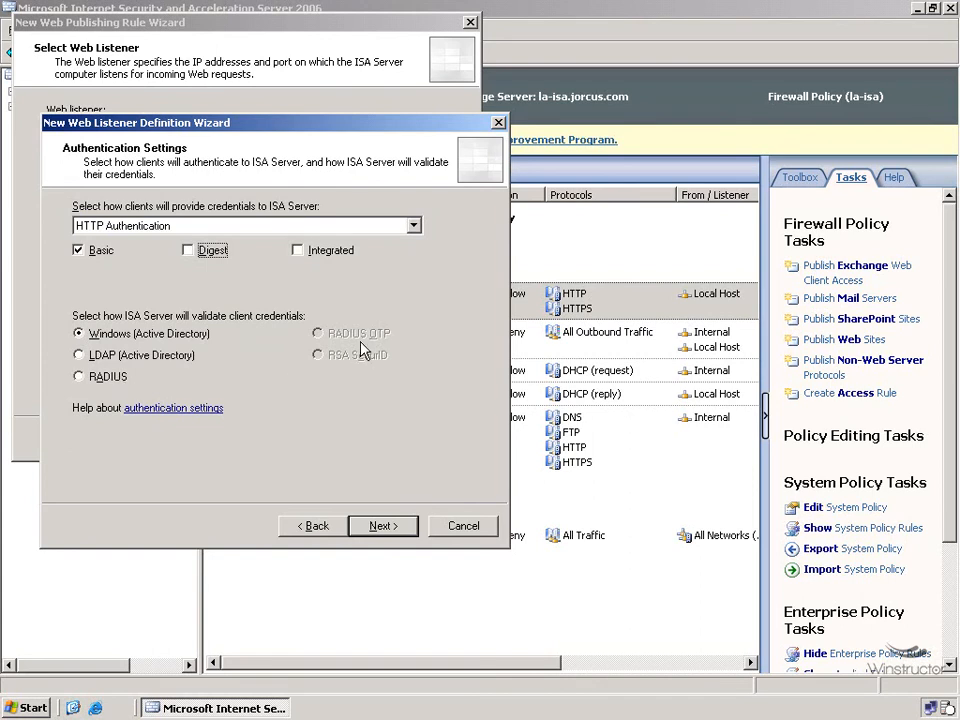
pyautogui.click(98, 251)
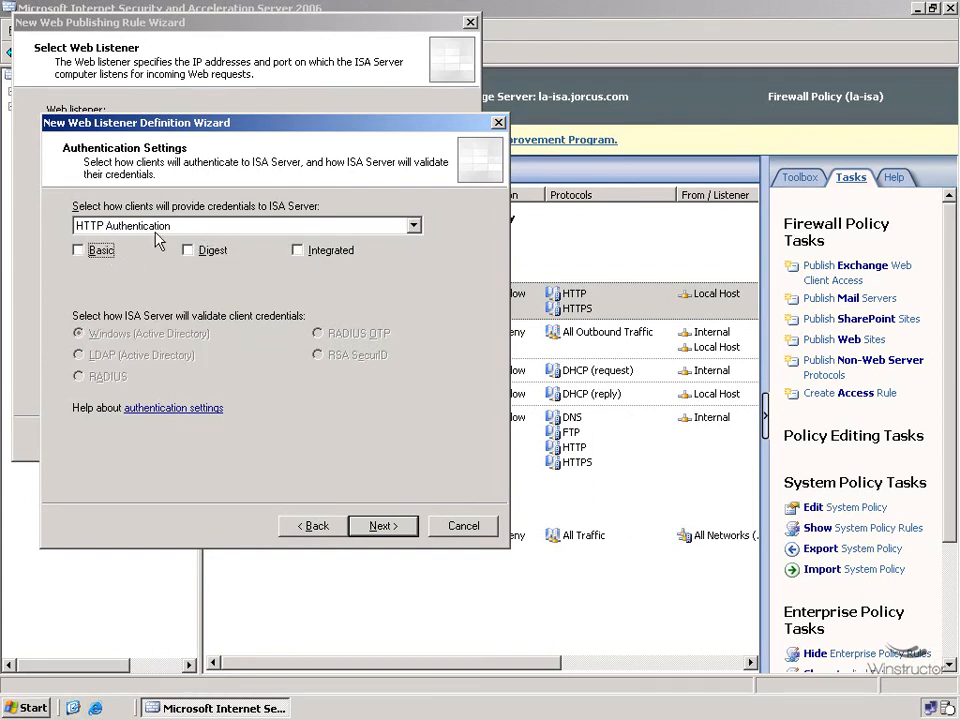
# - Set the listener's client authentication to No Authentication, skip single sign-on, and finish creating the listener
pyautogui.click(155, 230)
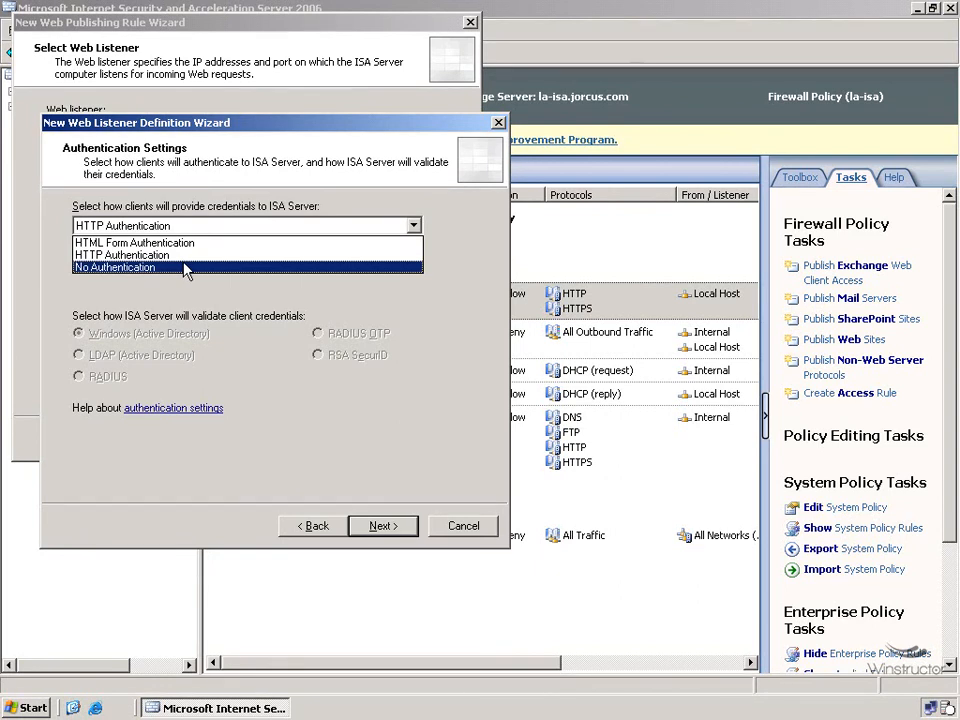
pyautogui.click(186, 268)
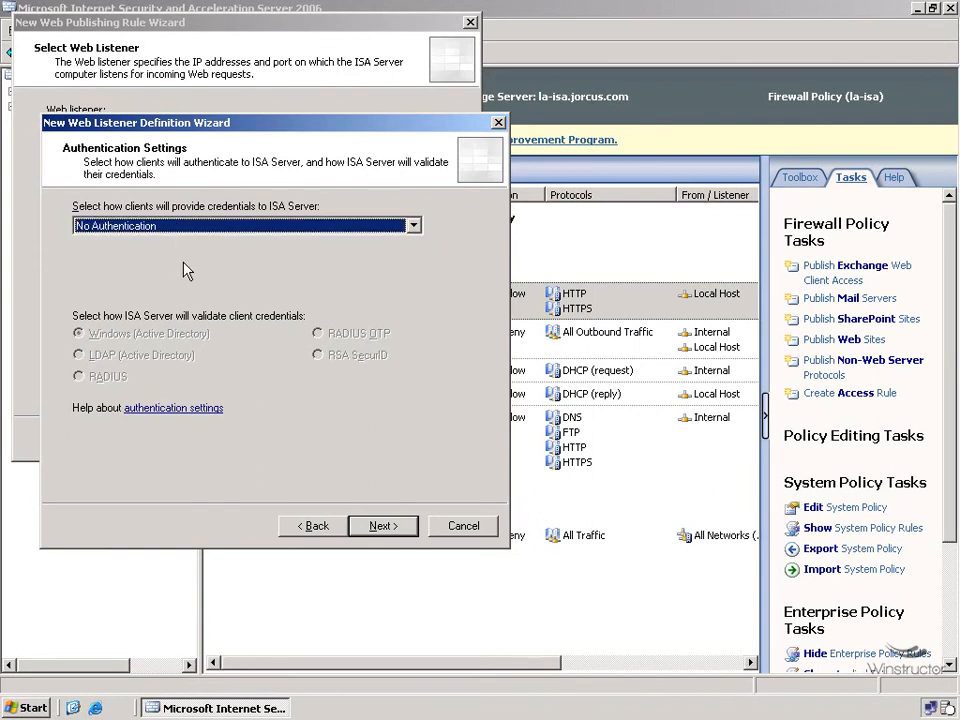
pyautogui.click(378, 525)
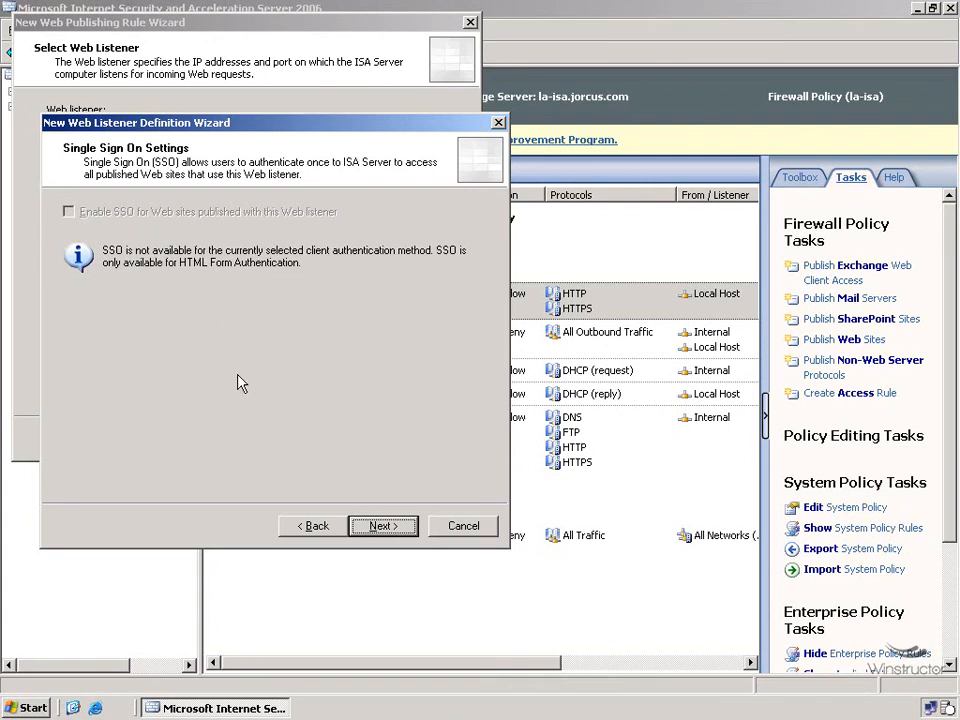
pyautogui.click(381, 528)
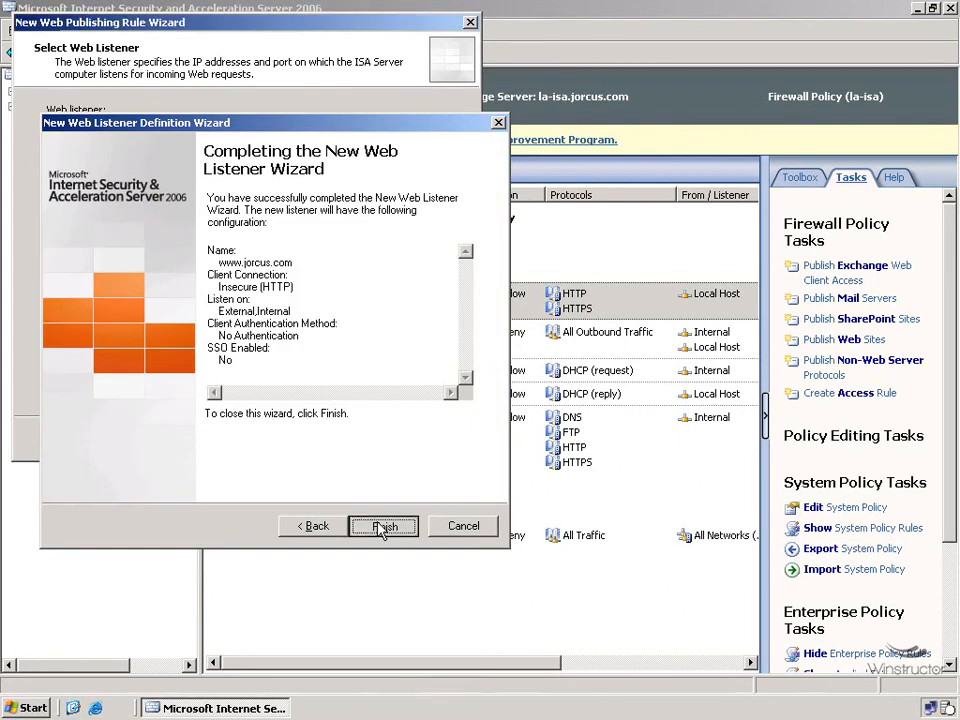
pyautogui.click(382, 527)
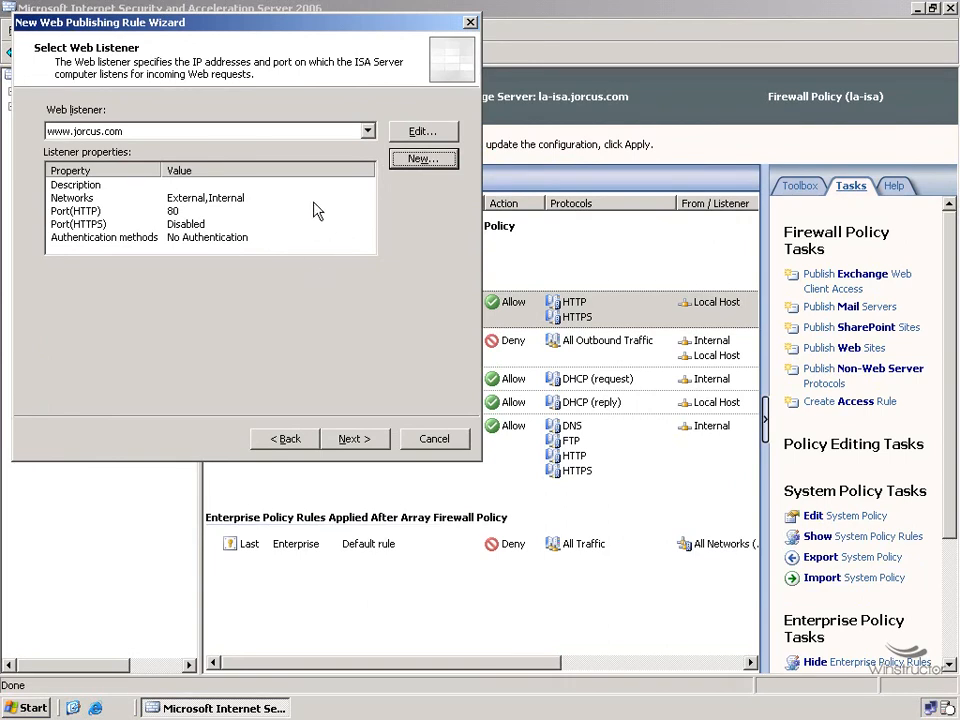
pyautogui.click(422, 132)
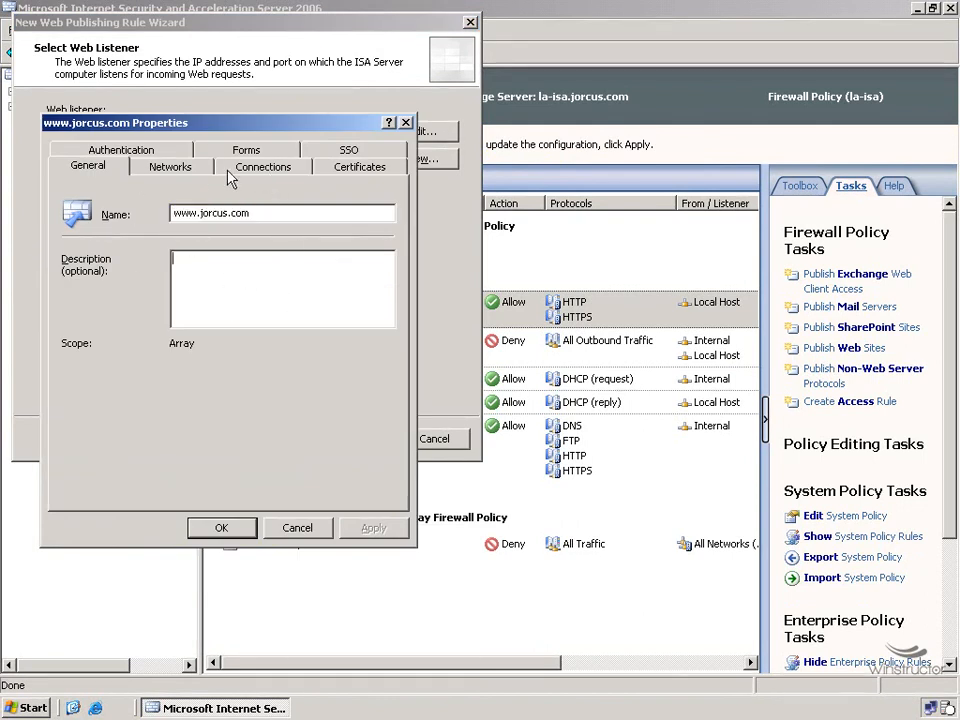
pyautogui.click(184, 168)
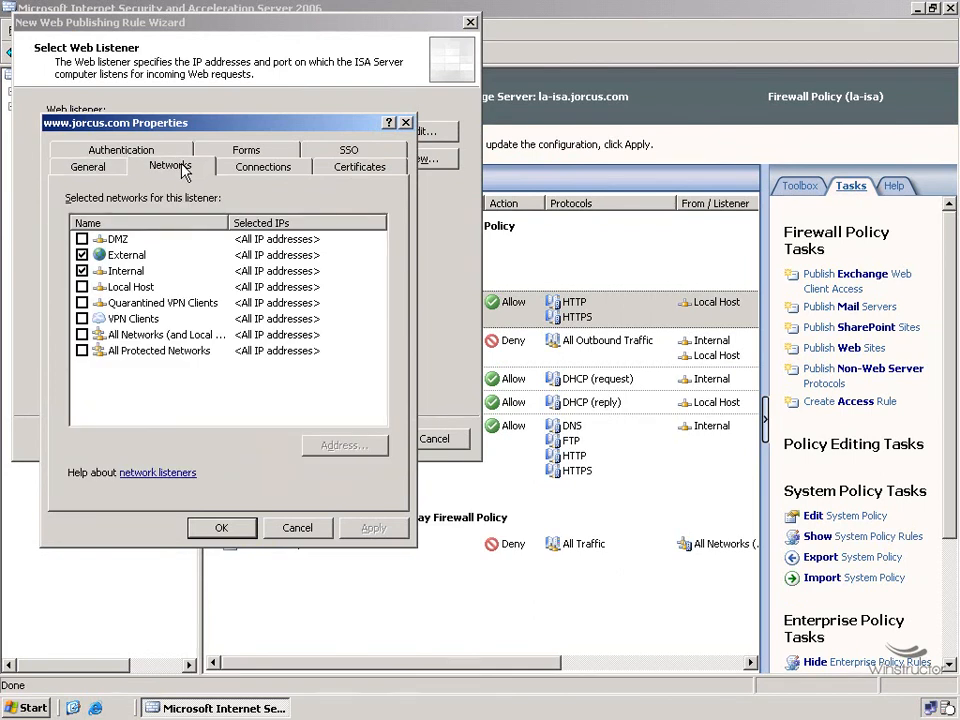
pyautogui.click(252, 168)
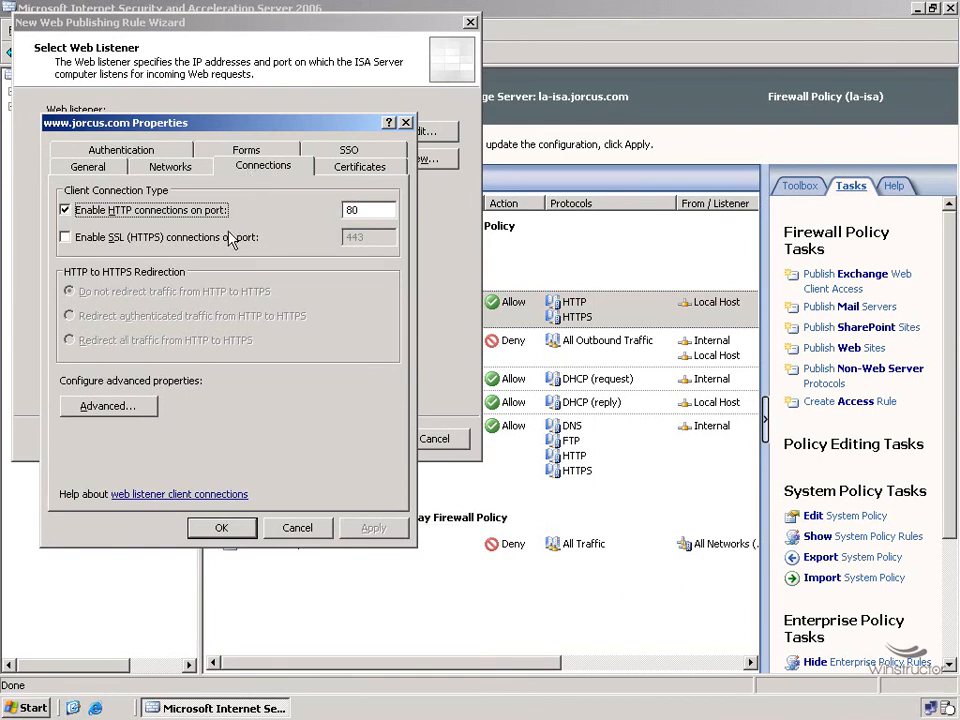
pyautogui.click(150, 406)
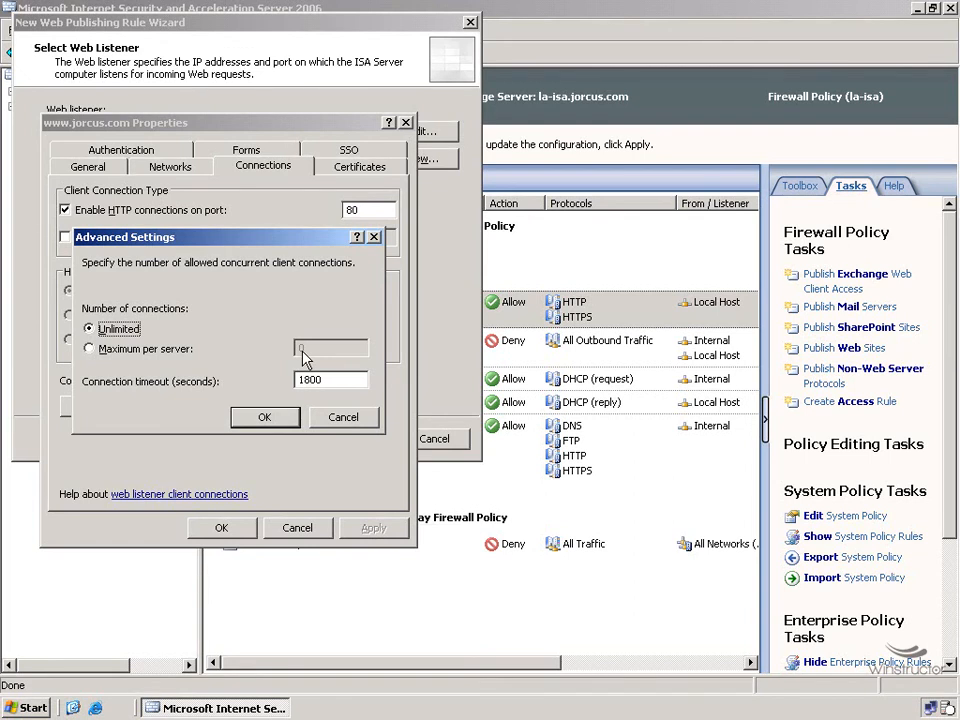
pyautogui.click(345, 418)
pyautogui.click(310, 528)
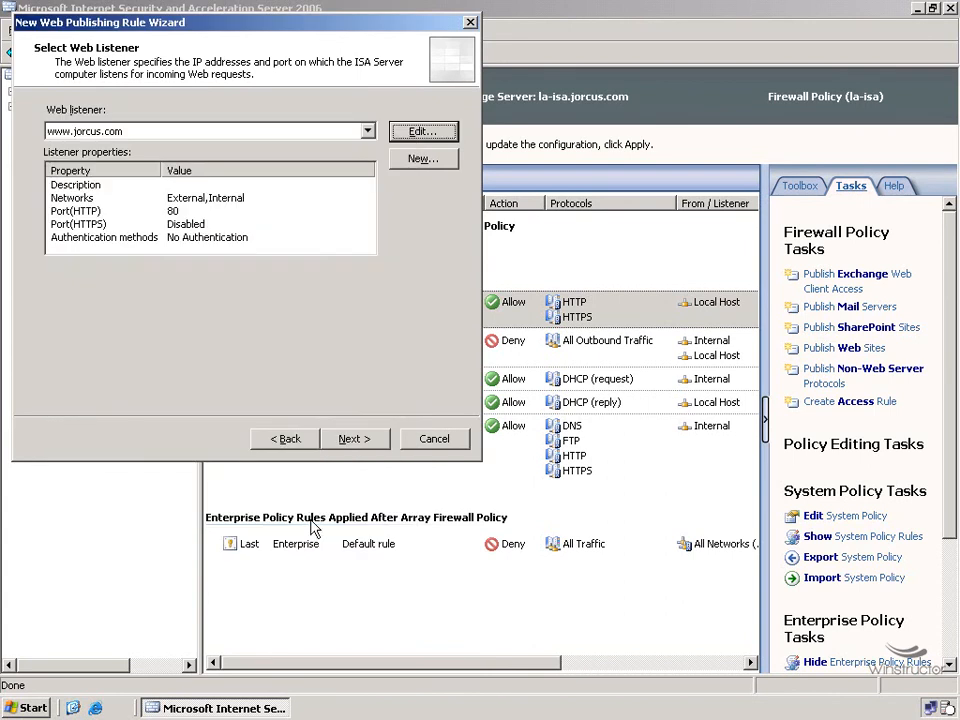
# - Continue to authentication delegation and choose "No delegation, and client cannot authenticate directly" for the published web server
pyautogui.click(356, 441)
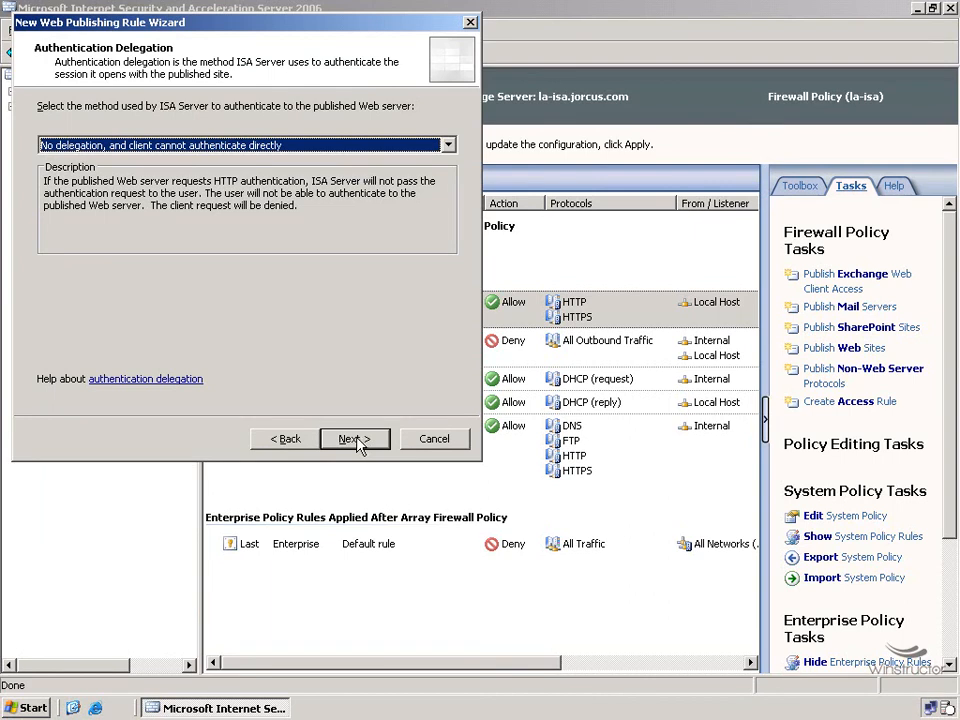
pyautogui.click(272, 148)
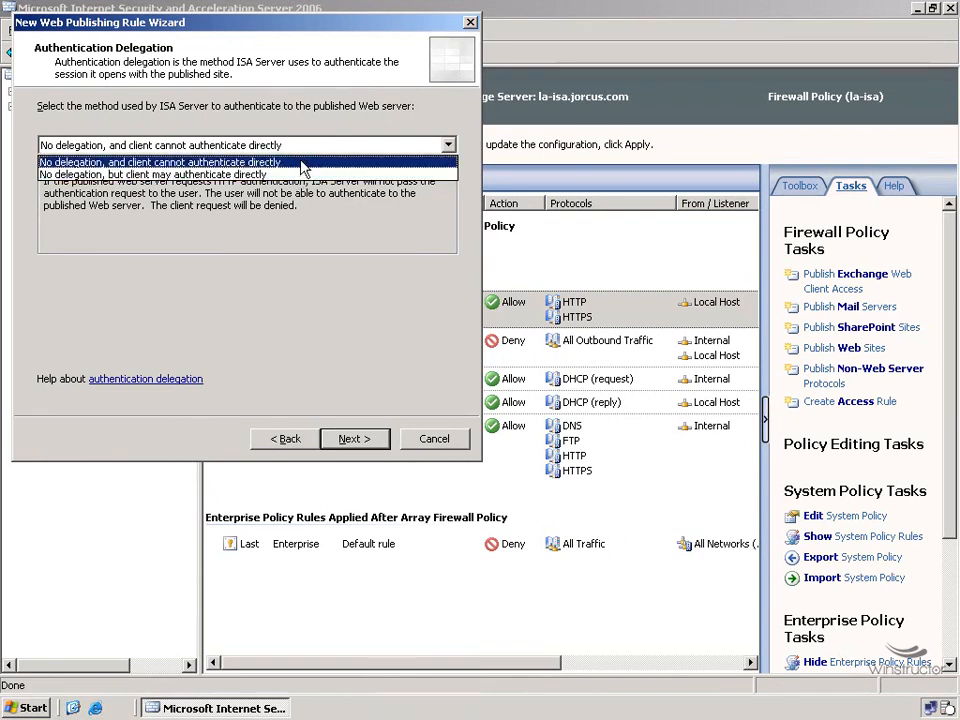
pyautogui.click(302, 163)
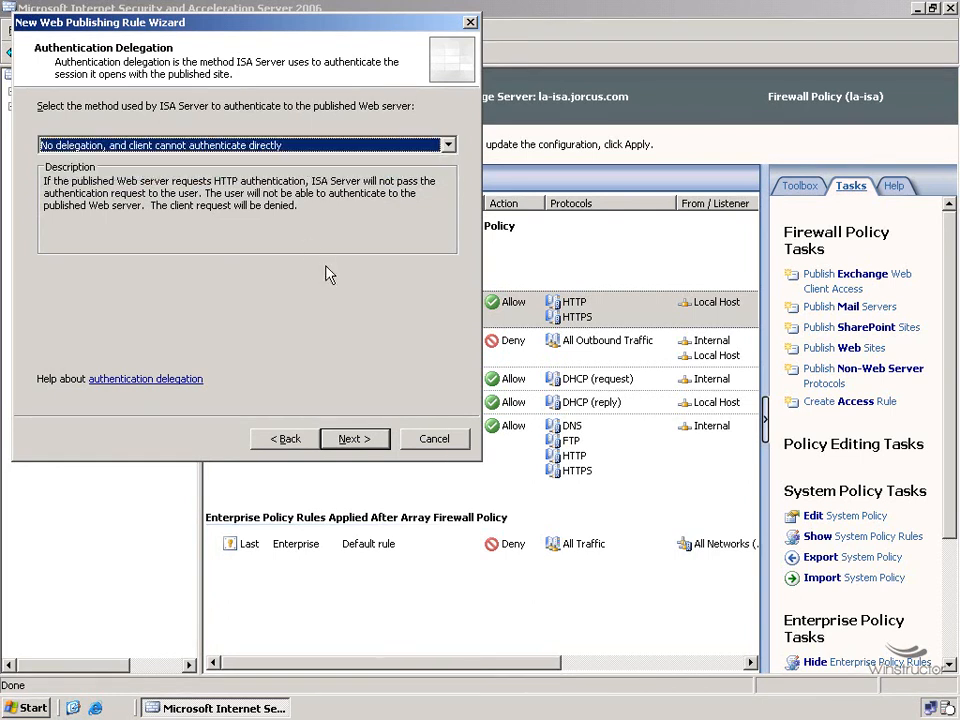
pyautogui.click(366, 439)
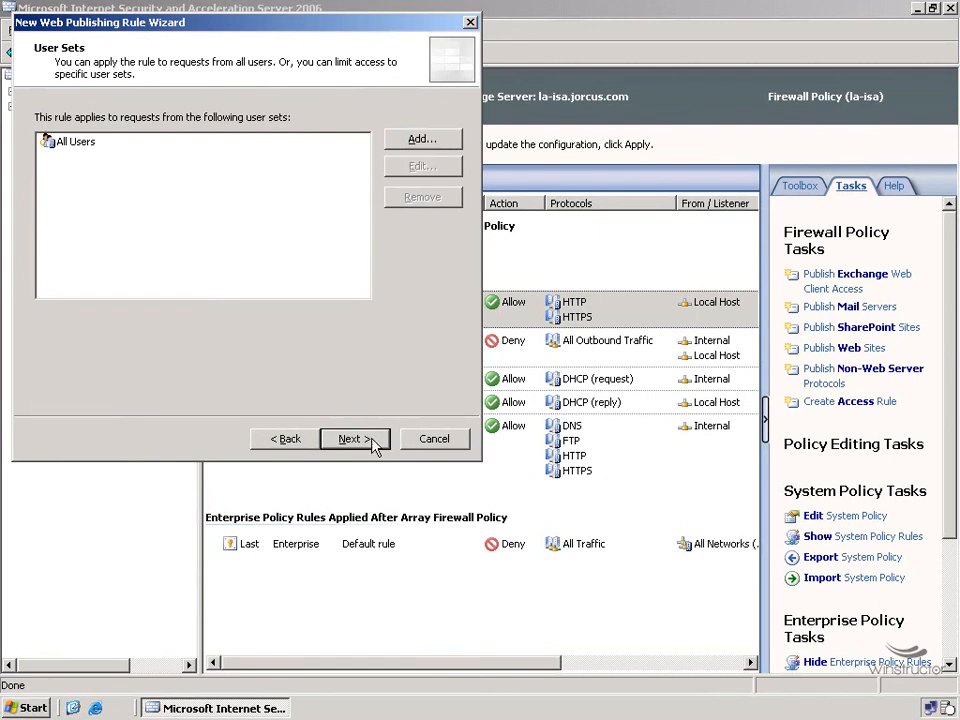
# - Keep All Users as the rule's user set, finish the web publishing rule, and apply the configuration changes
pyautogui.click(376, 441)
pyautogui.click(372, 440)
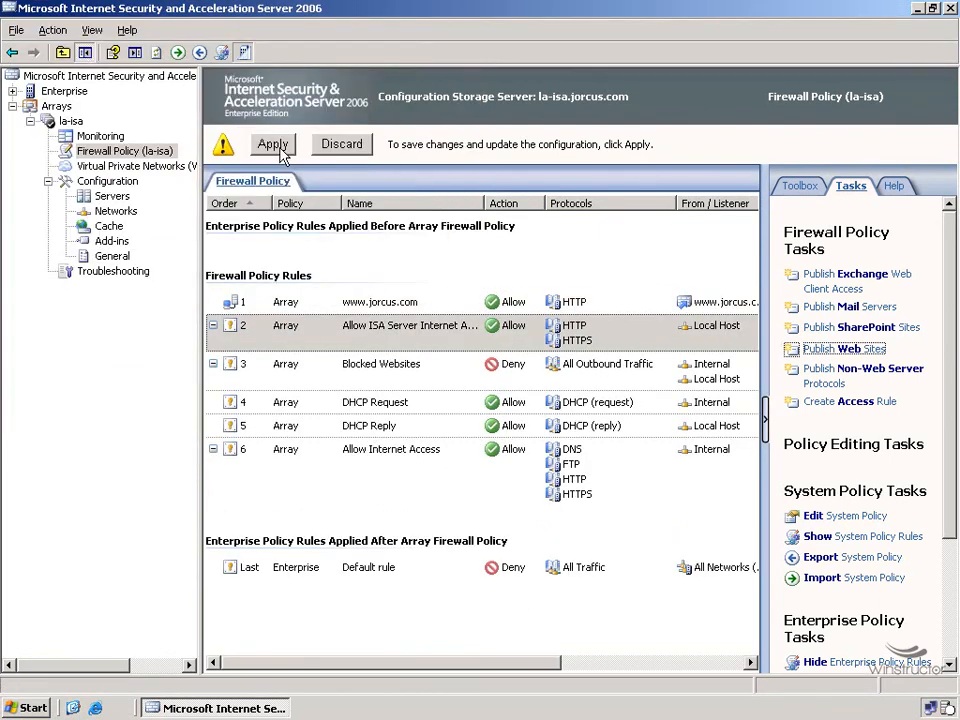
pyautogui.click(273, 145)
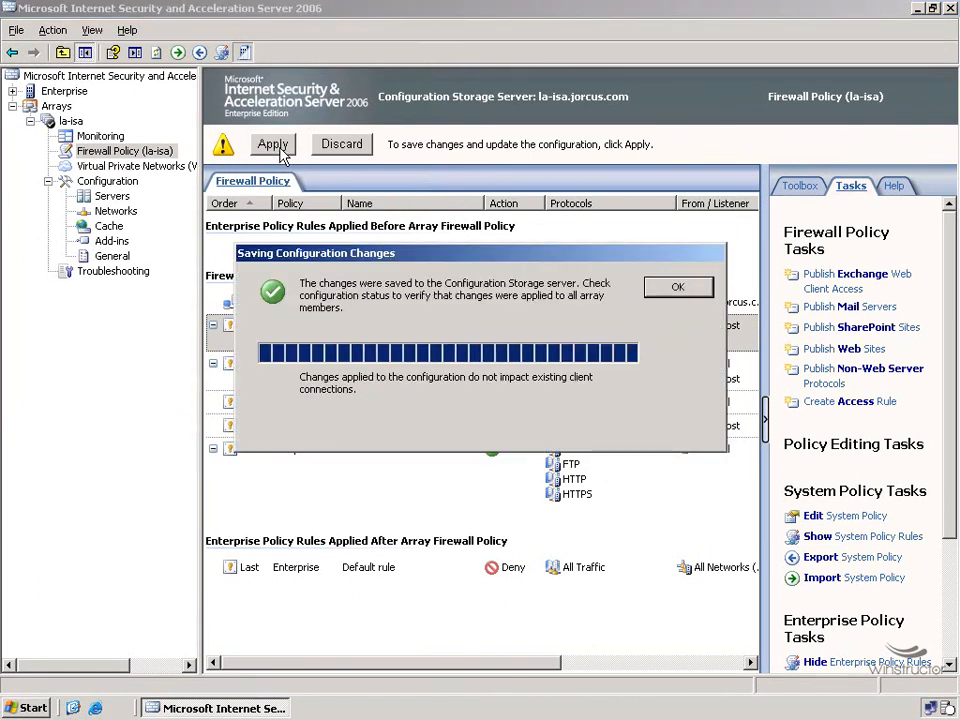
pyautogui.click(678, 291)
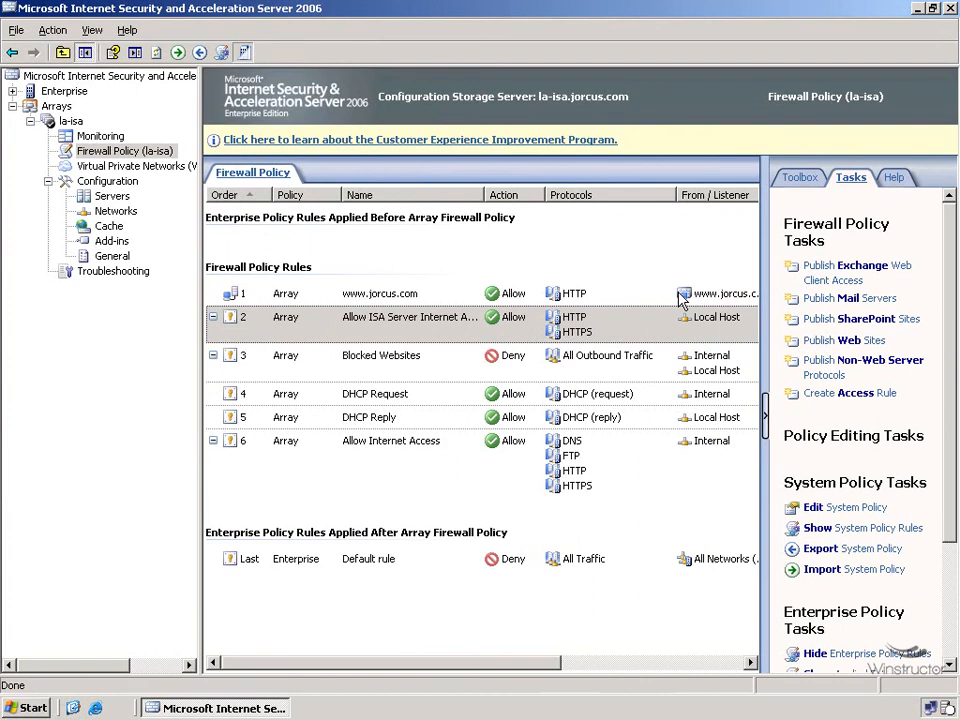
# - Start a new access rule named Access to Jorcus.com and set its action to Allow
pyautogui.click(868, 398)
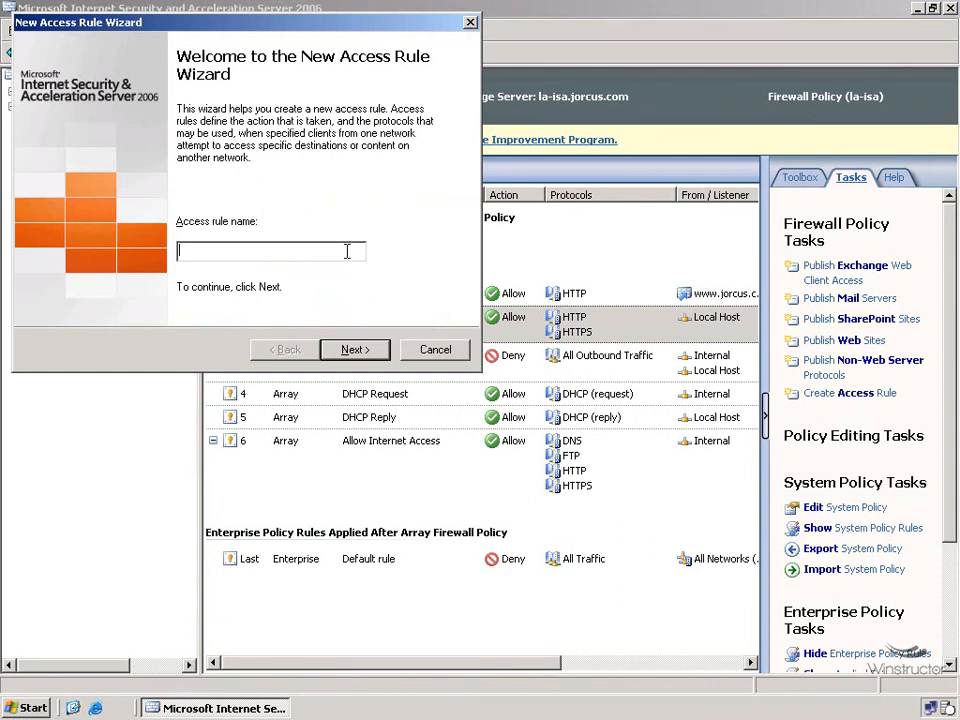
pyautogui.write('Access to Jorcus.com')
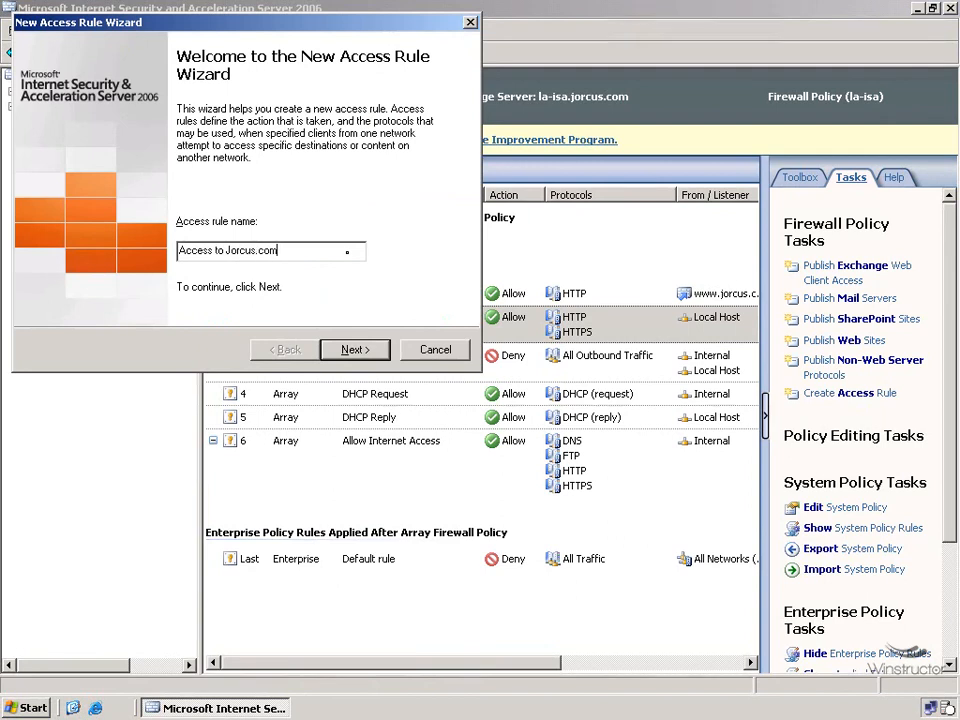
pyautogui.click(354, 349)
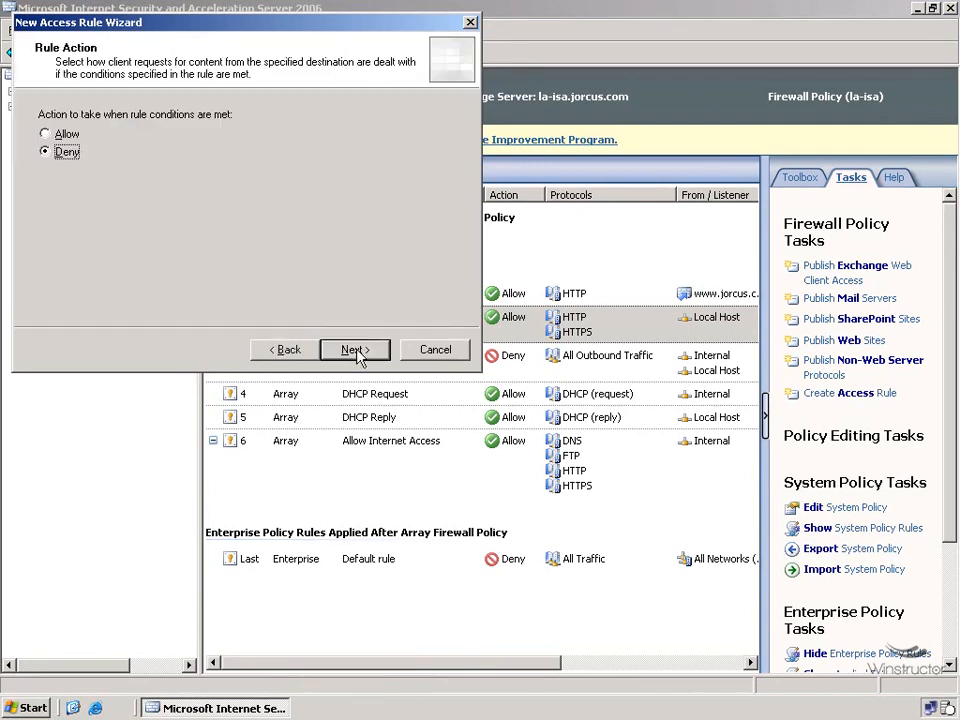
pyautogui.click(77, 134)
pyautogui.click(373, 350)
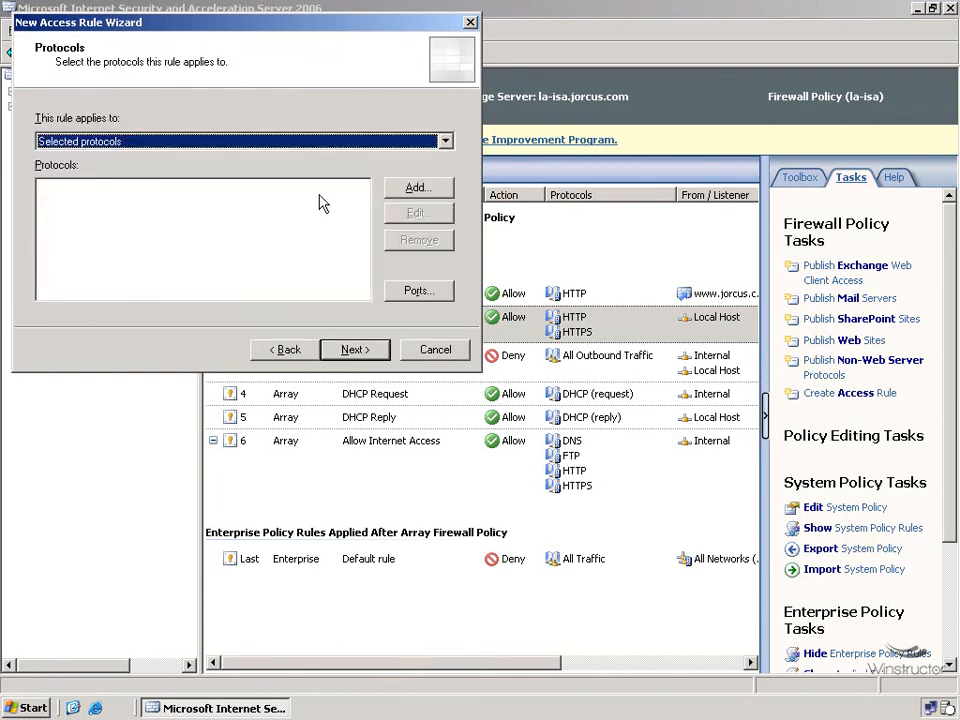
# - Add the HTTP and HTTPS web protocols to the access rule and continue to its sources
pyautogui.click(446, 192)
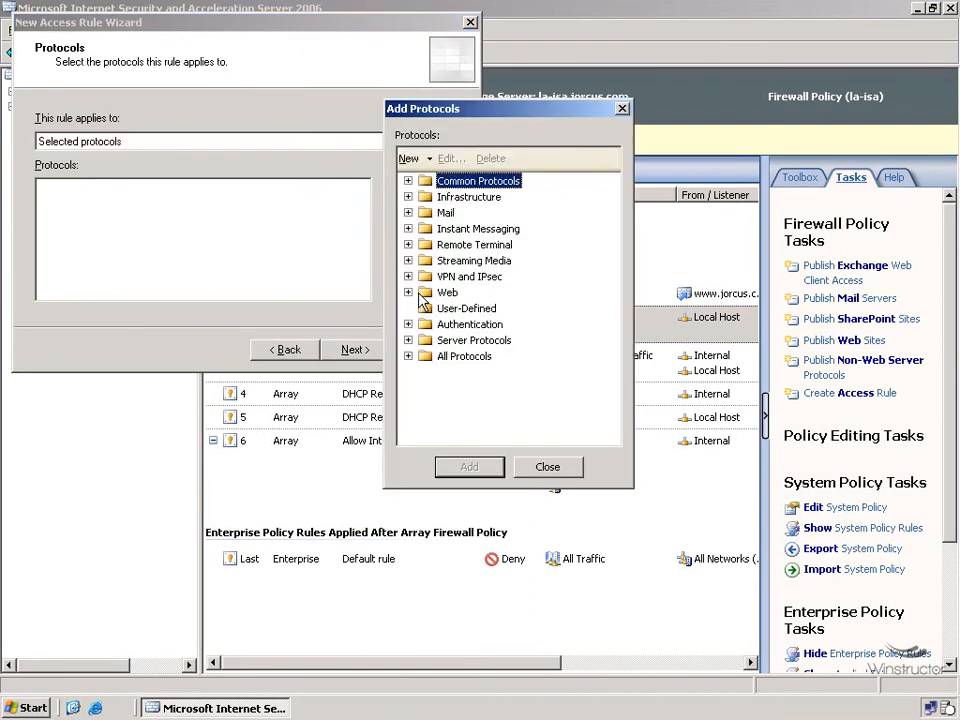
pyautogui.click(408, 292)
pyautogui.click(466, 340)
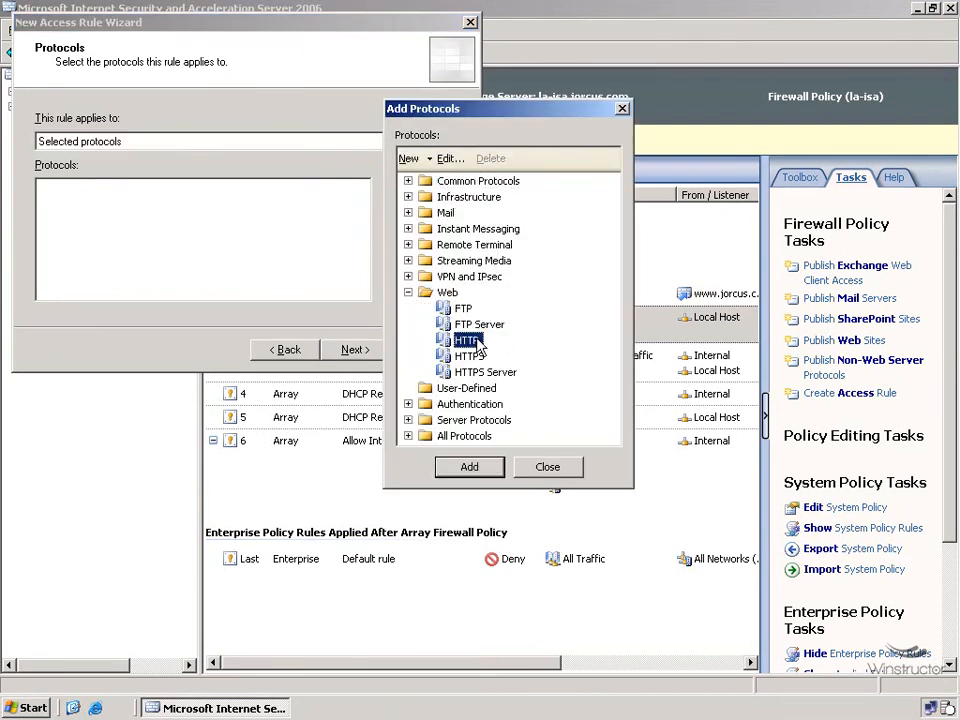
pyautogui.click(482, 468)
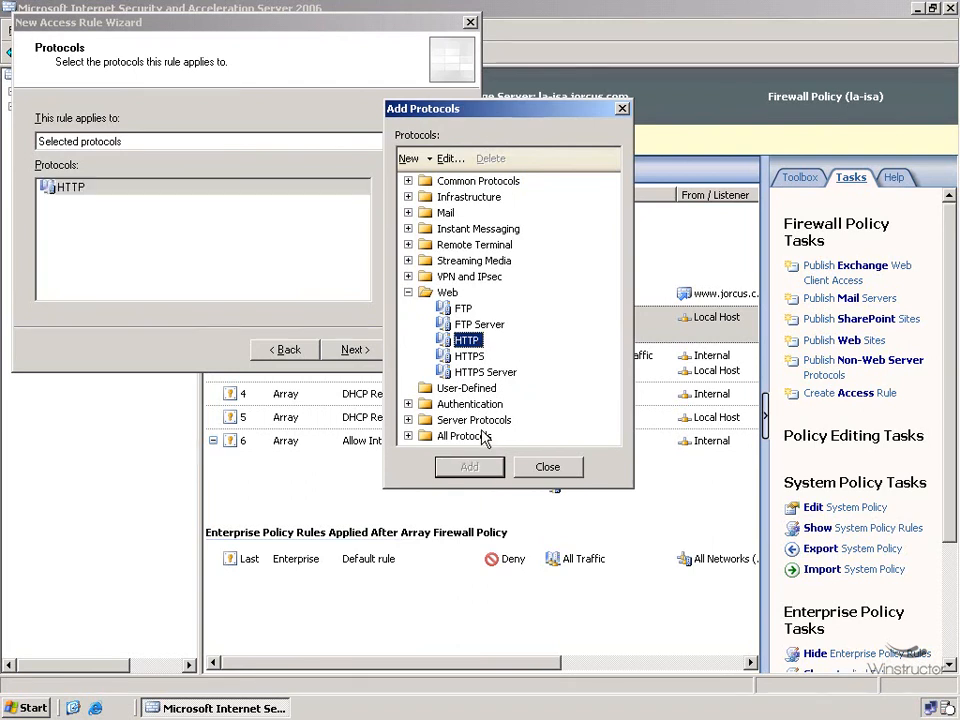
pyautogui.click(465, 356)
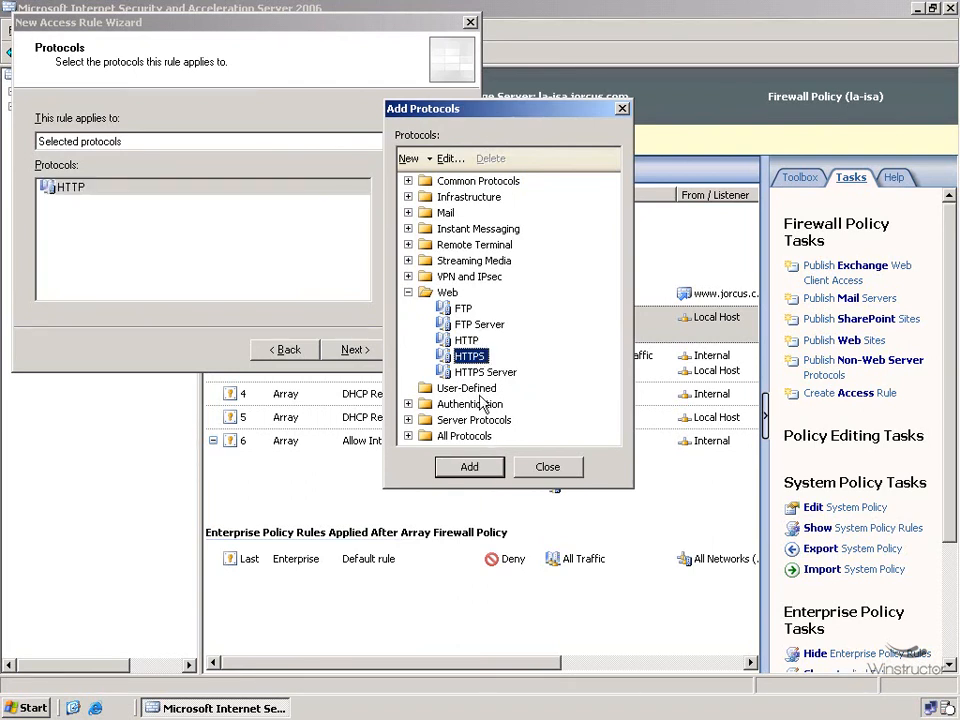
pyautogui.click(471, 470)
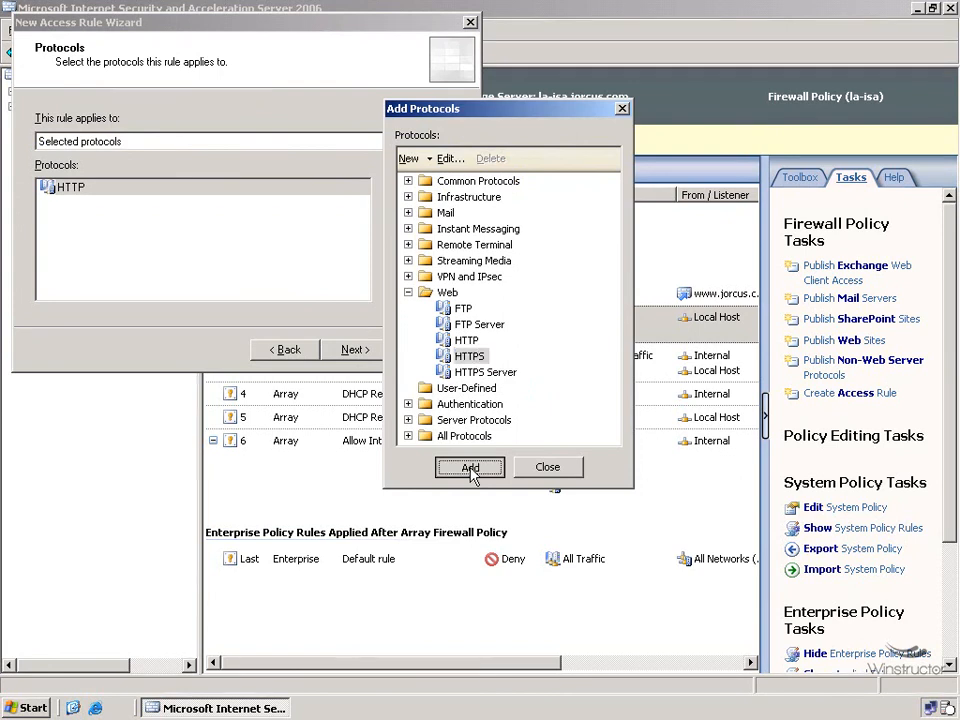
pyautogui.click(556, 468)
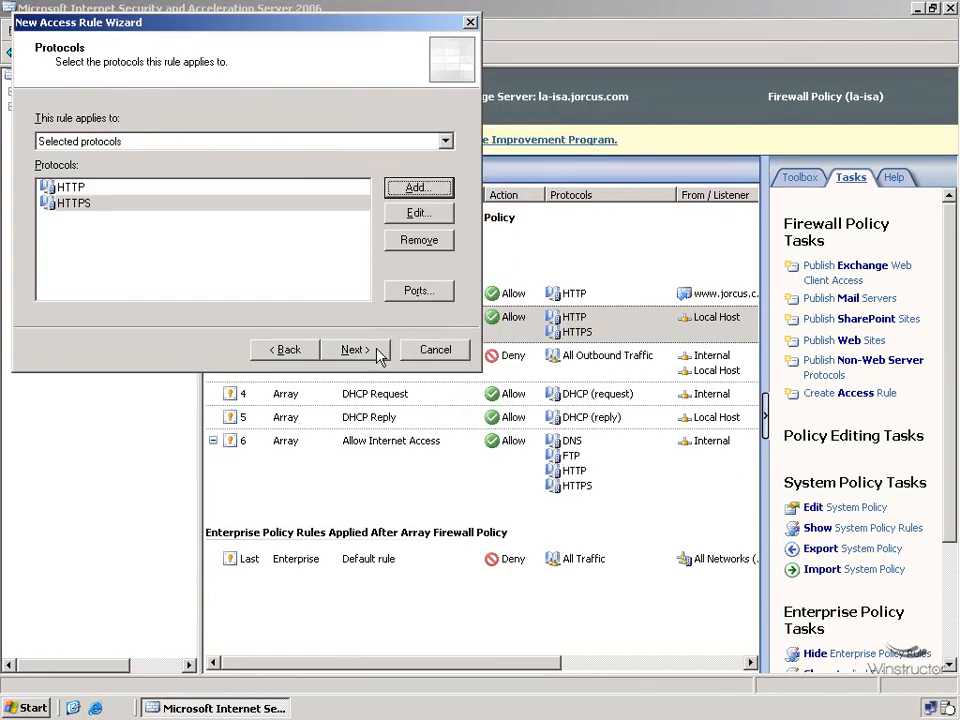
pyautogui.click(378, 355)
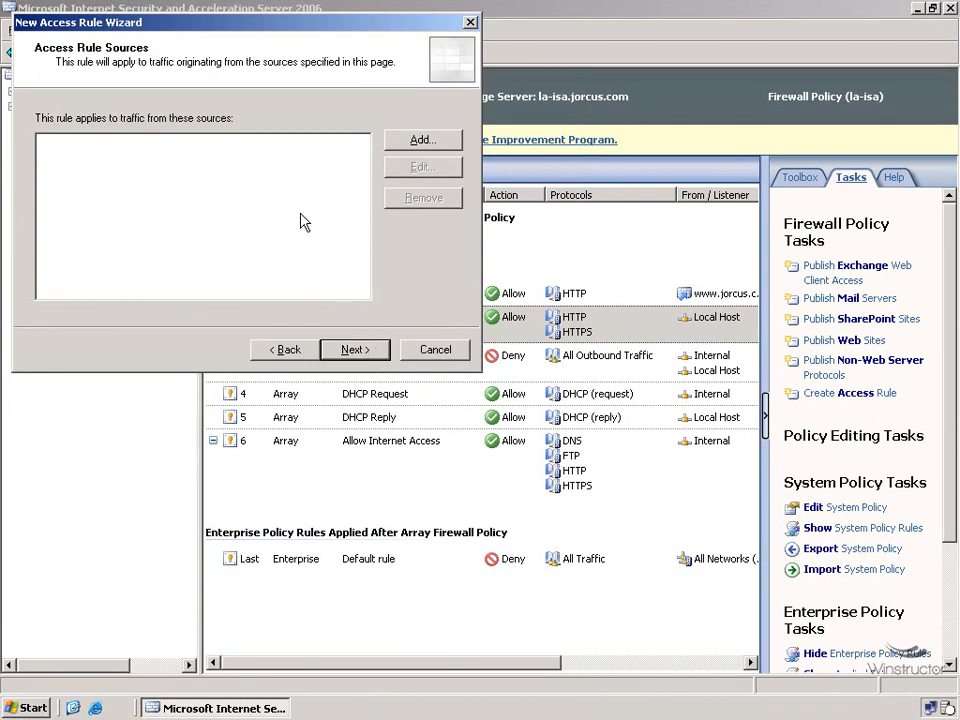
# - Add the External and Internal networks as the access rule's sources and continue to its destinations
pyautogui.click(441, 146)
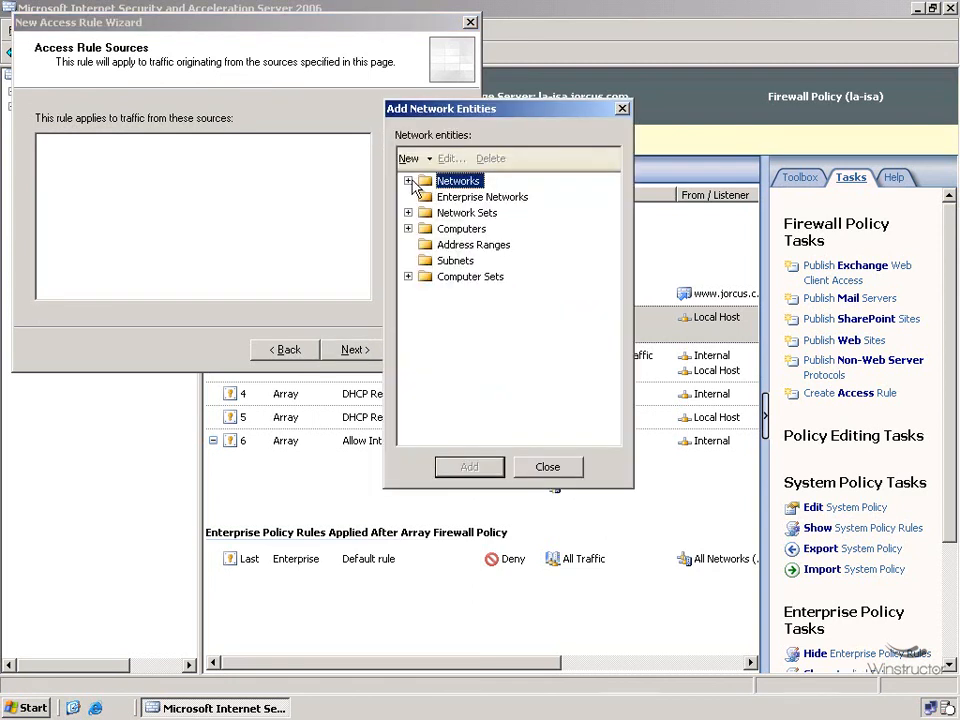
pyautogui.click(408, 181)
pyautogui.click(443, 212)
pyautogui.click(467, 467)
pyautogui.click(472, 230)
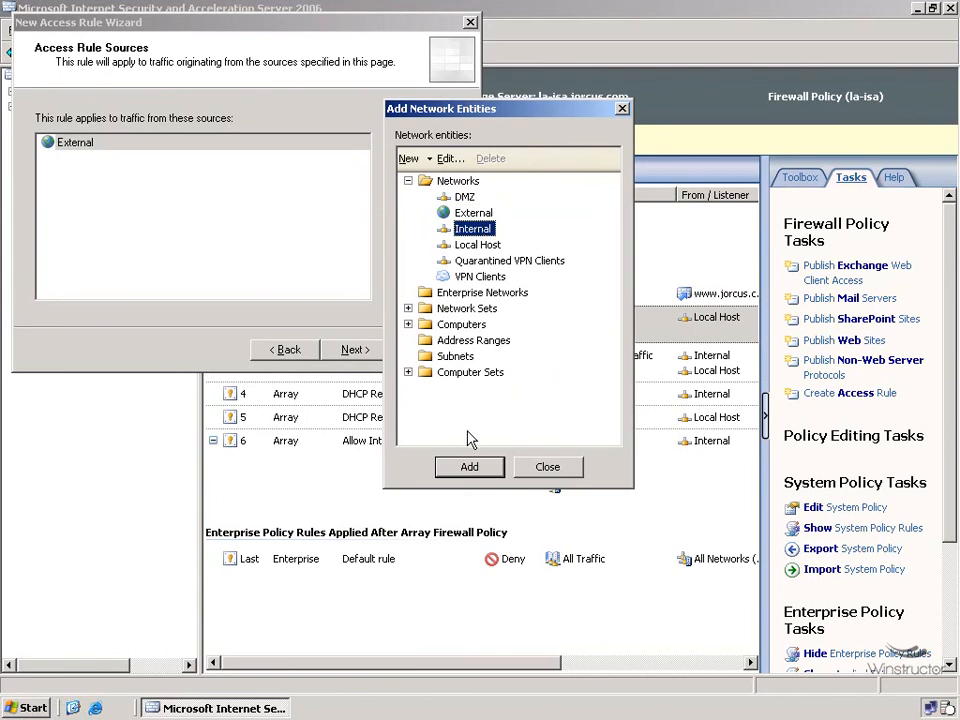
pyautogui.click(469, 467)
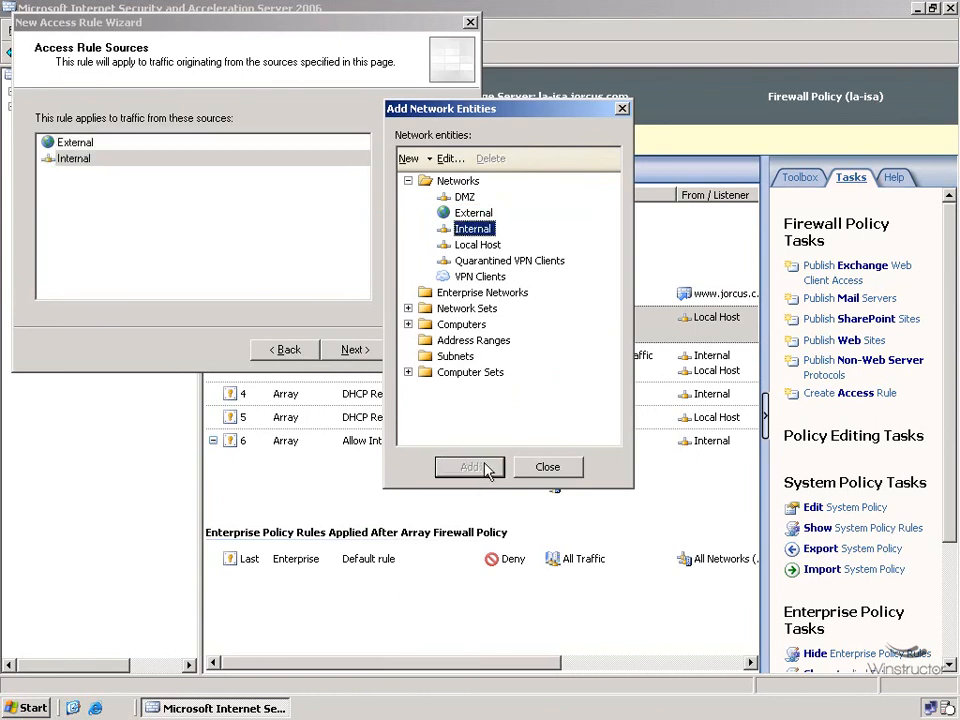
pyautogui.click(549, 467)
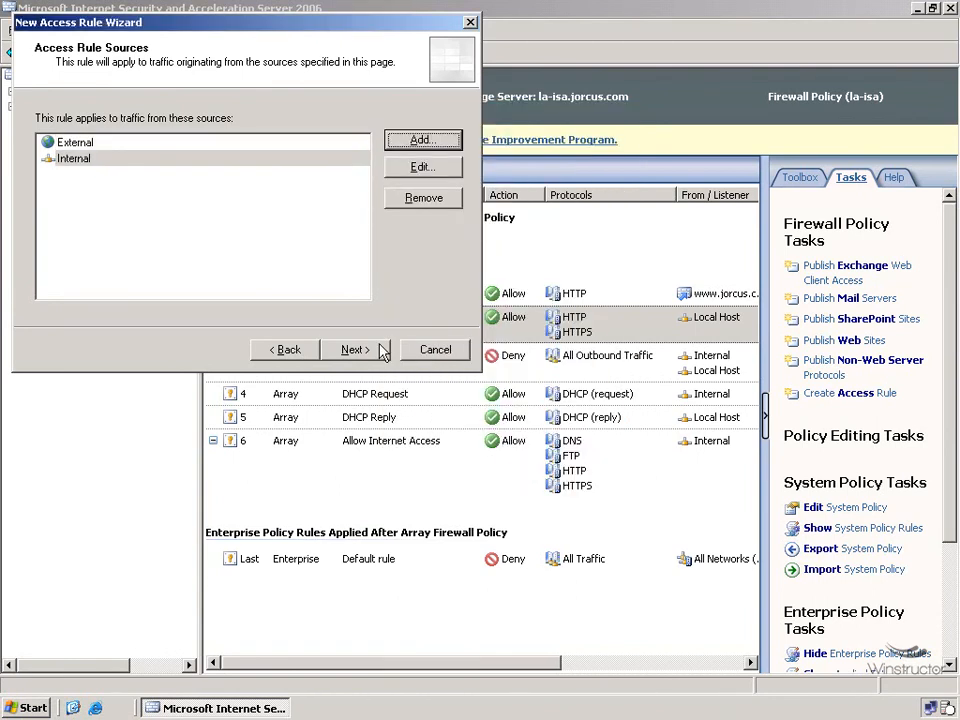
pyautogui.click(378, 349)
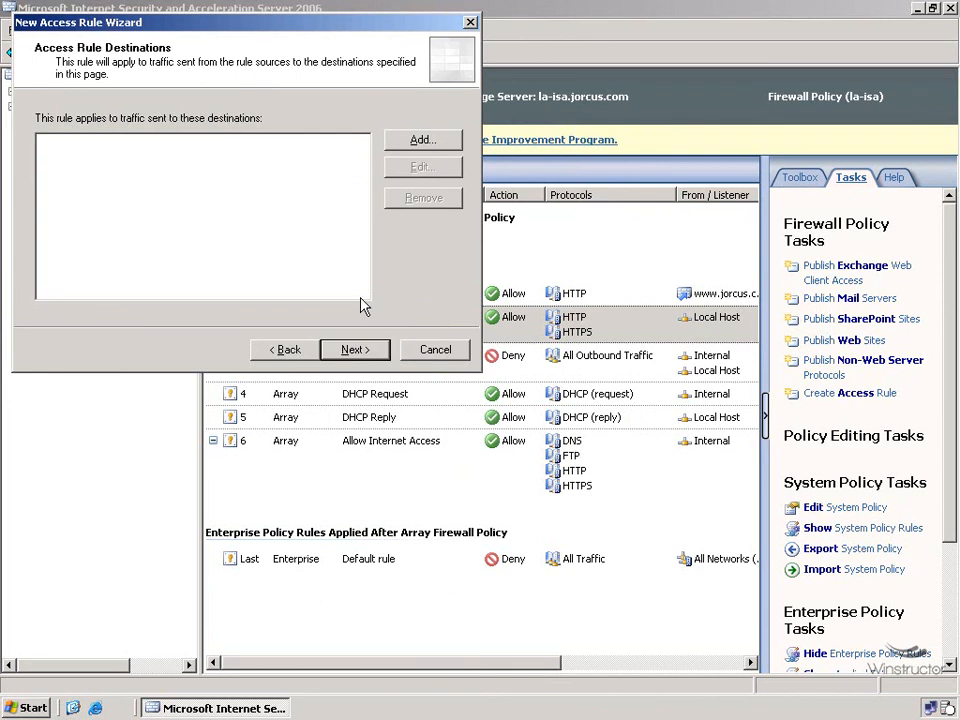
# - Create a computer rule element named la-web.jorcus.com with IP address 10.64.0.10 while choosing the access rule's destinations
pyautogui.click(442, 148)
pyautogui.click(408, 181)
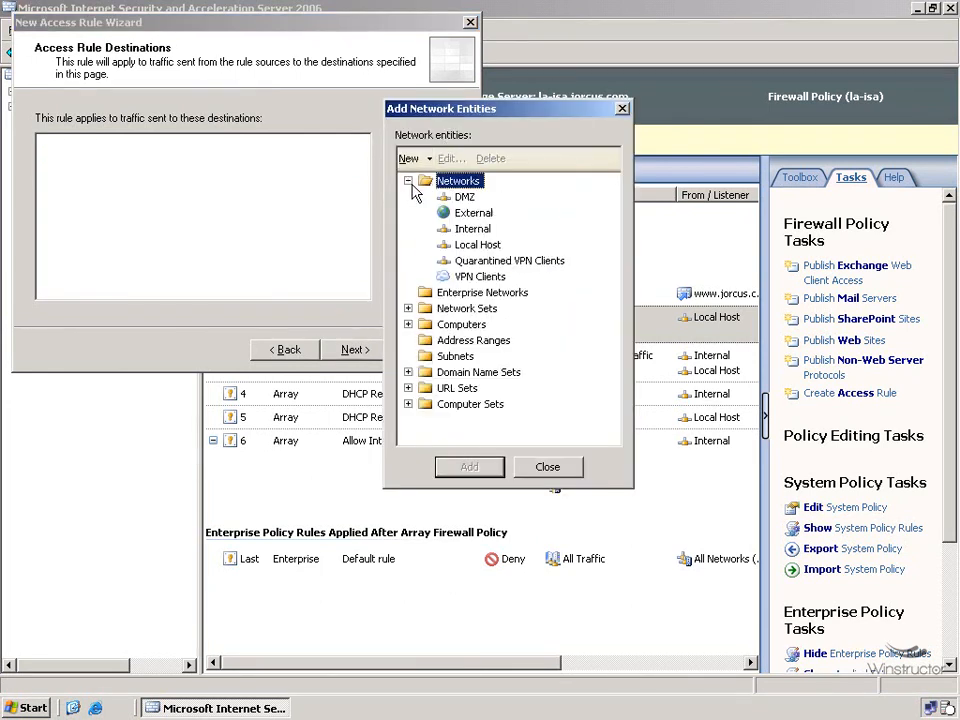
pyautogui.click(465, 197)
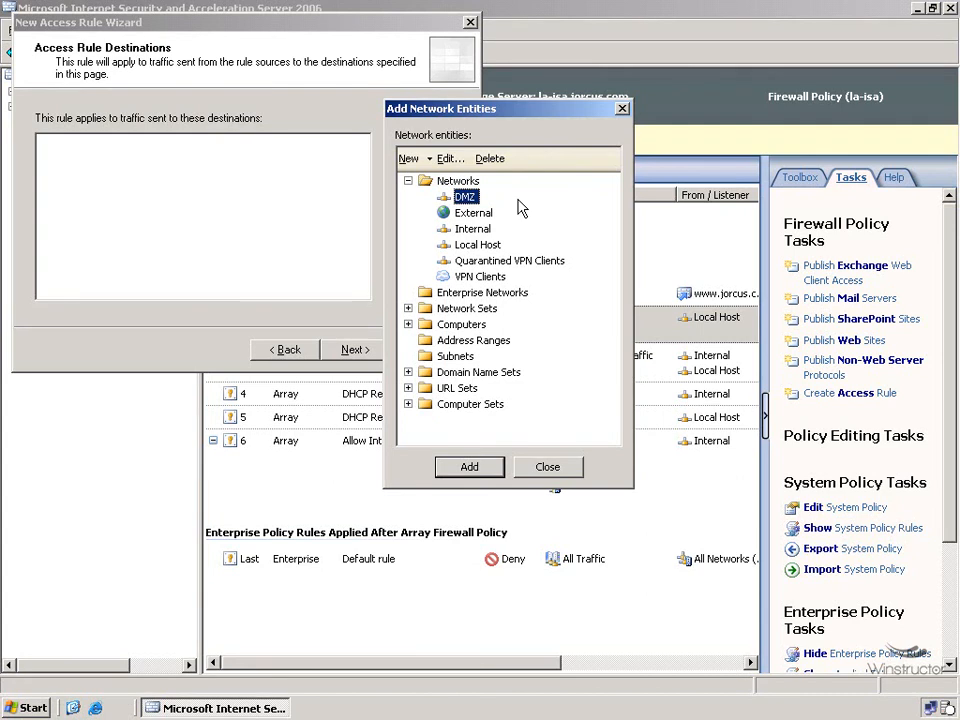
pyautogui.click(430, 159)
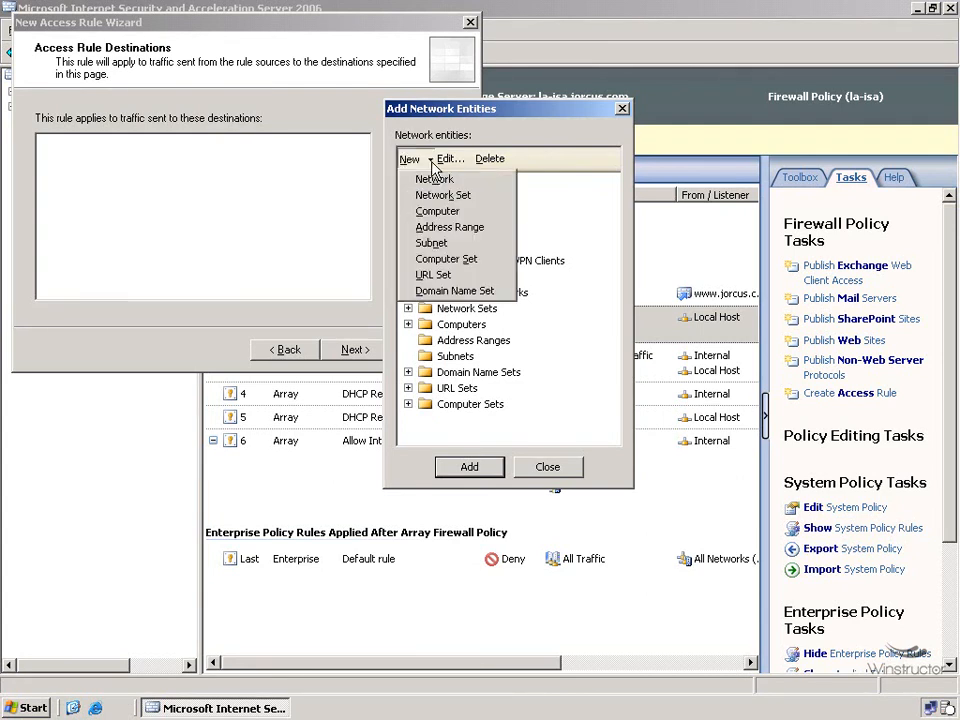
pyautogui.click(440, 214)
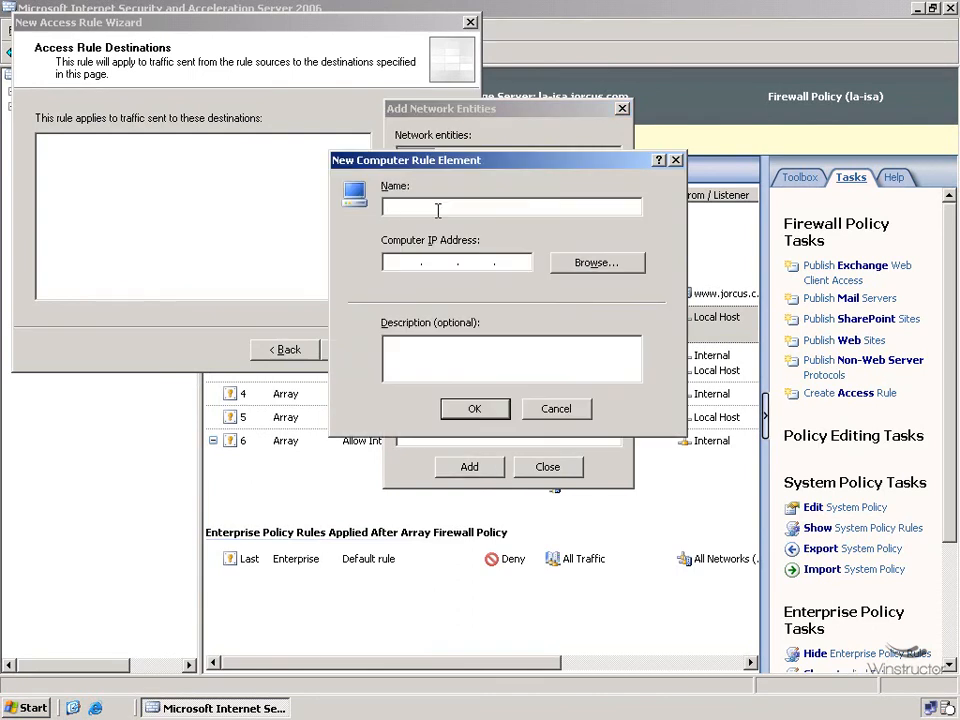
pyautogui.write('la-web.jorcus.com')
pyautogui.press('Tab')
pyautogui.write('10.')
pyautogui.write('64.0')
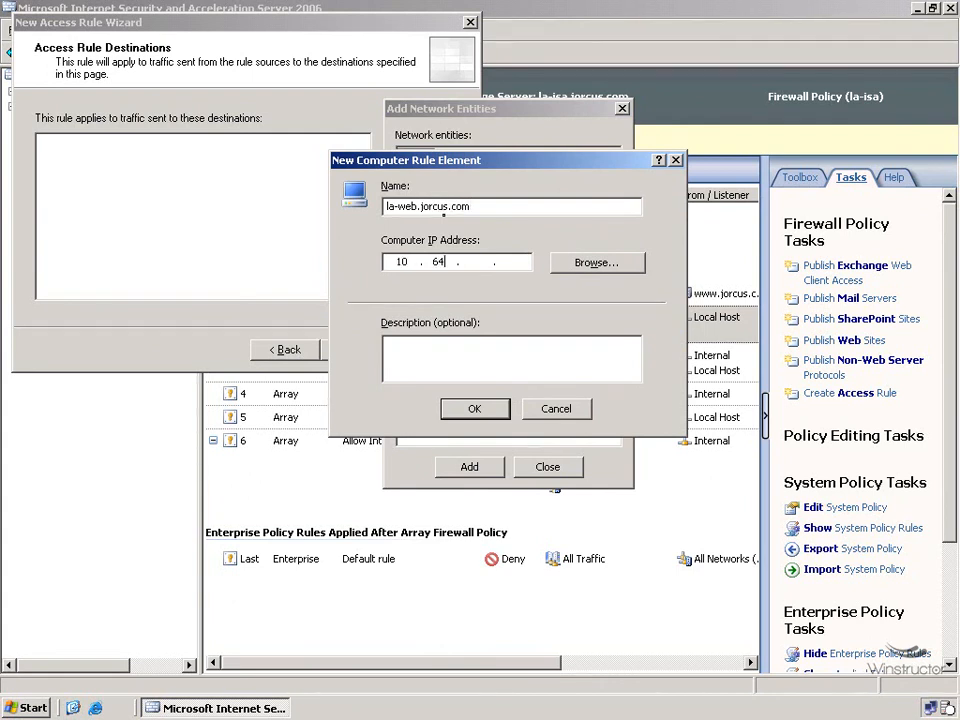
pyautogui.write('.10')
pyautogui.click(476, 411)
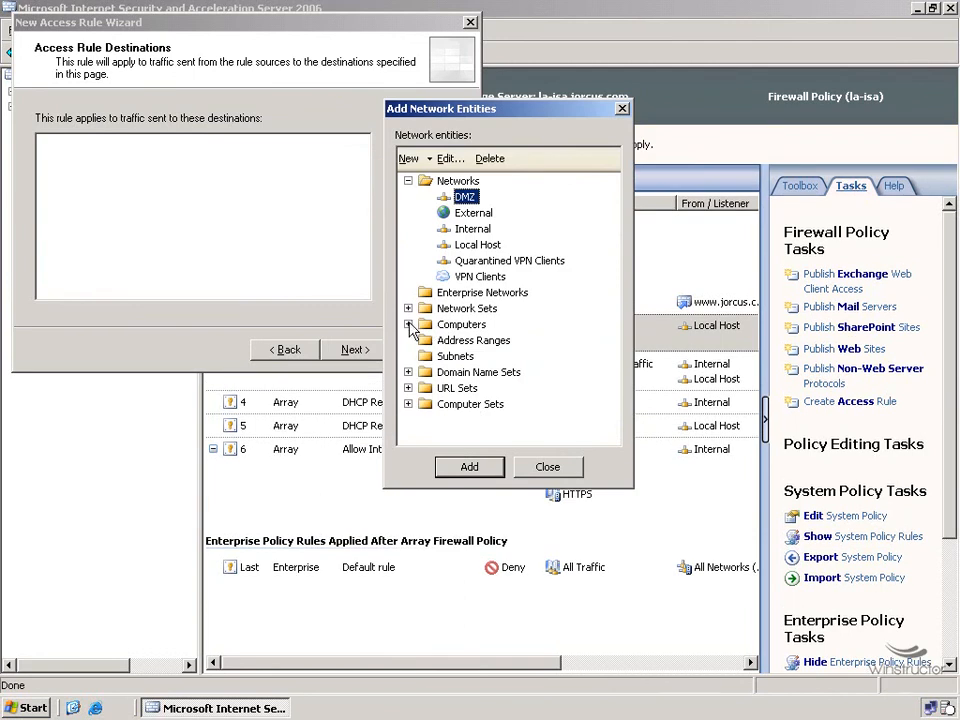
# - Add the la-web.jorcus.com computer as the access rule's destination and continue to the user sets
pyautogui.click(408, 324)
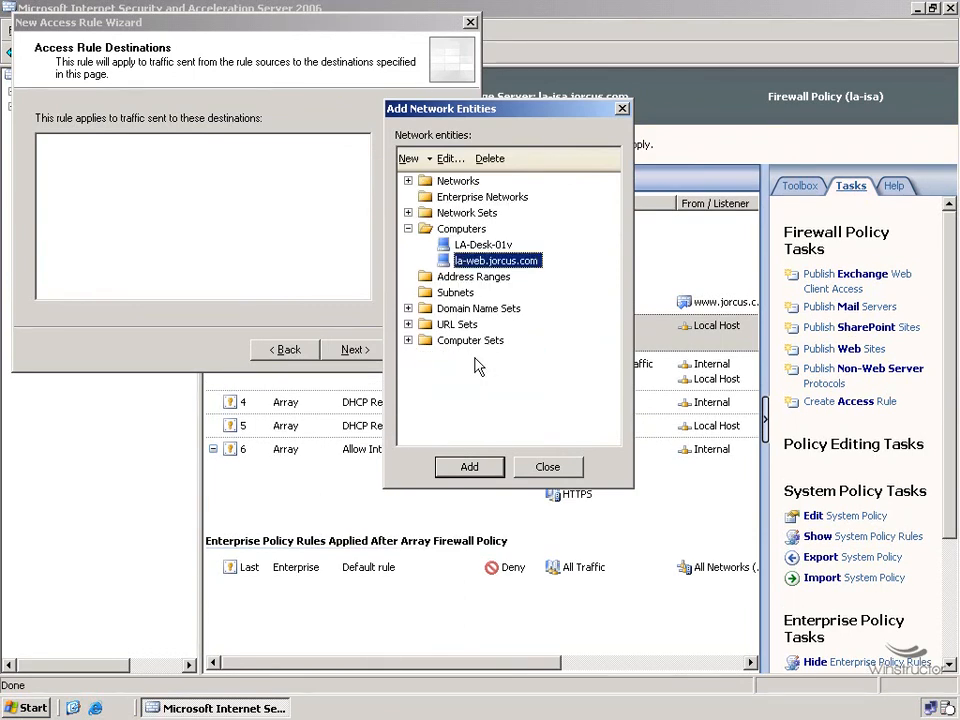
pyautogui.click(548, 466)
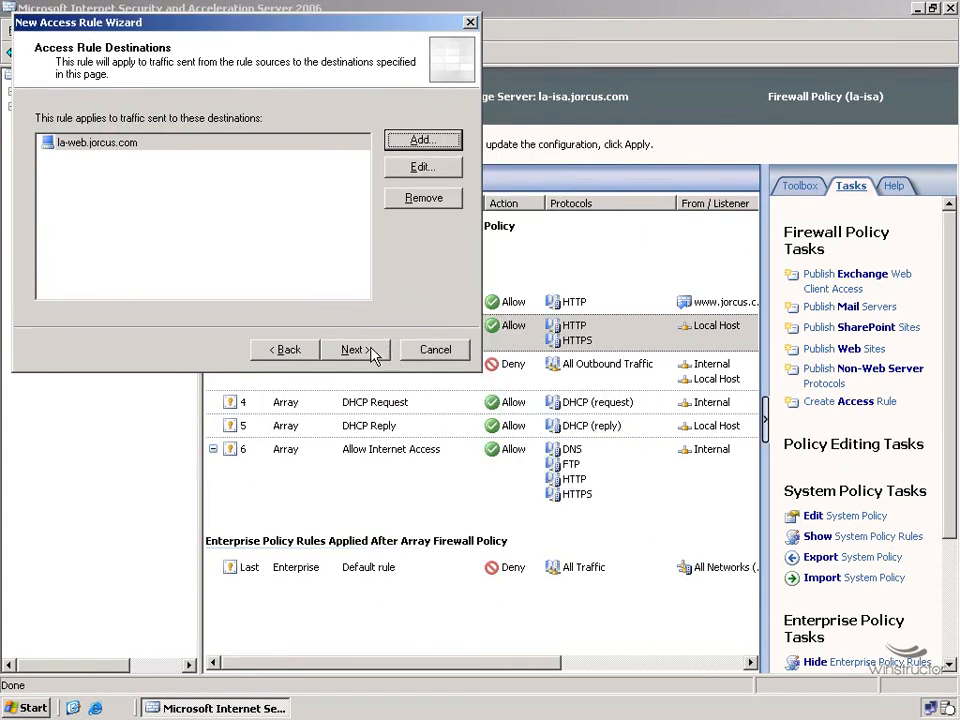
pyautogui.click(373, 350)
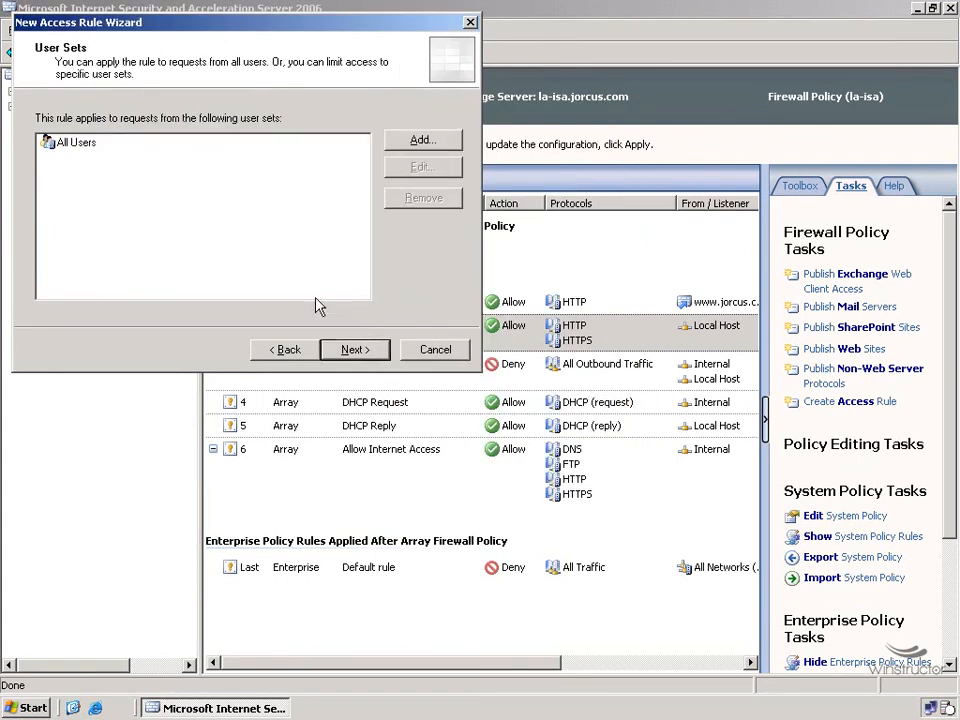
# - Keep All Users as the rule's user set, finish the access rule, and apply the firewall policy changes
pyautogui.click(376, 350)
pyautogui.click(380, 350)
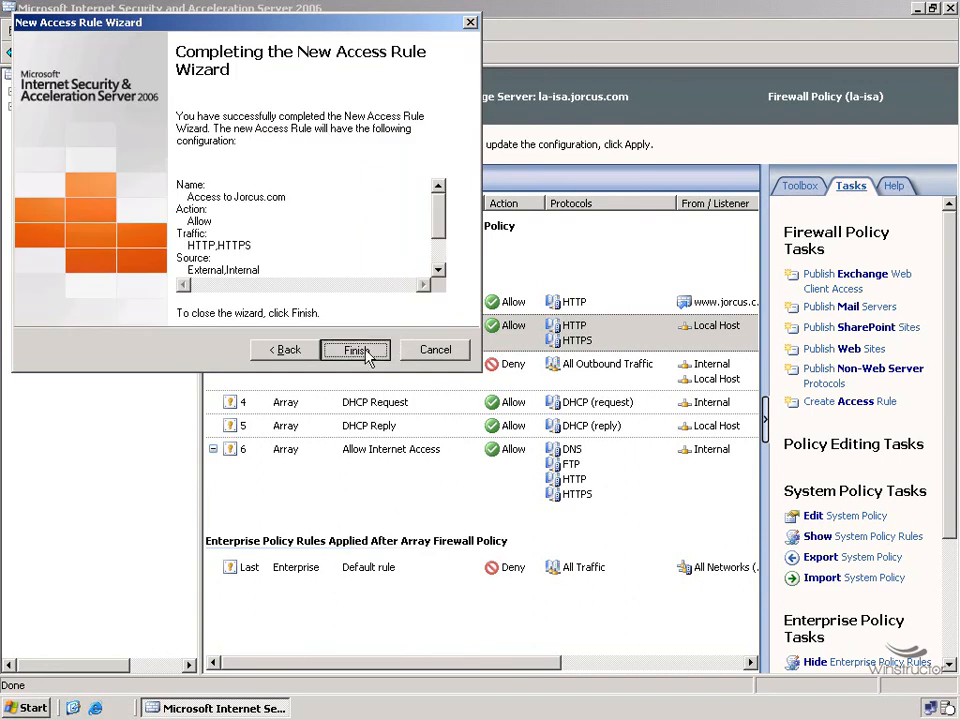
pyautogui.click(272, 145)
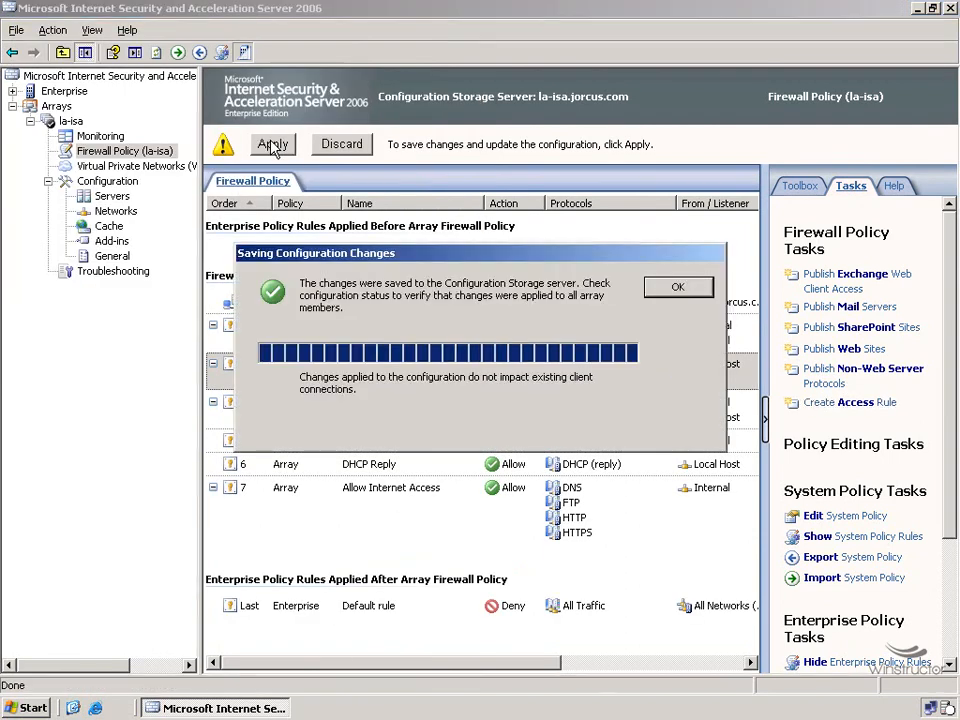
pyautogui.click(677, 287)
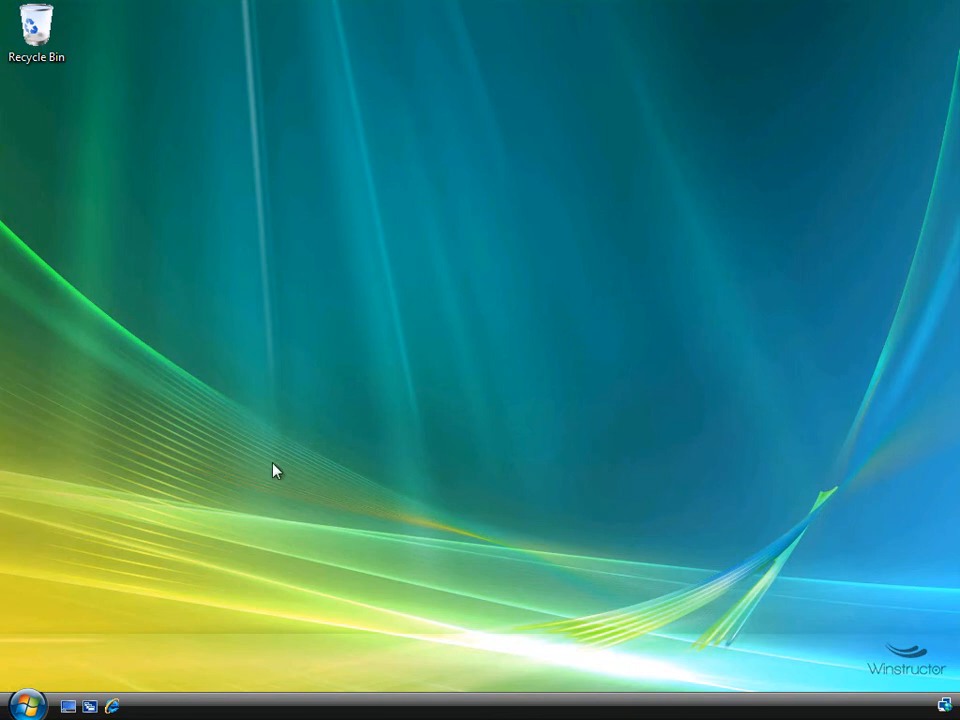
pyautogui.click(113, 706)
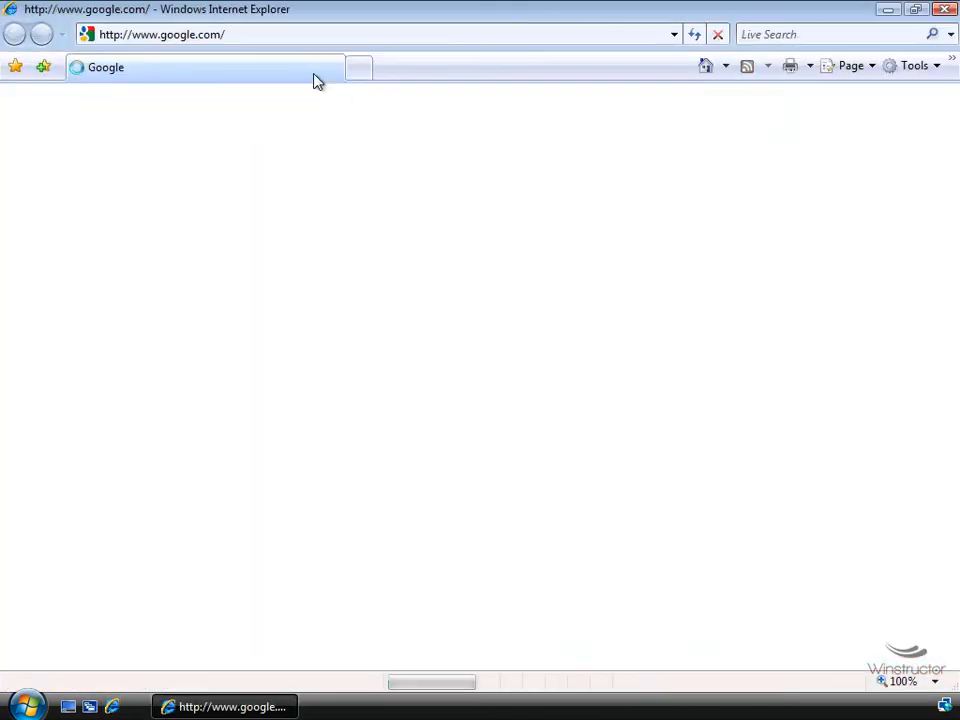
pyautogui.click(276, 38)
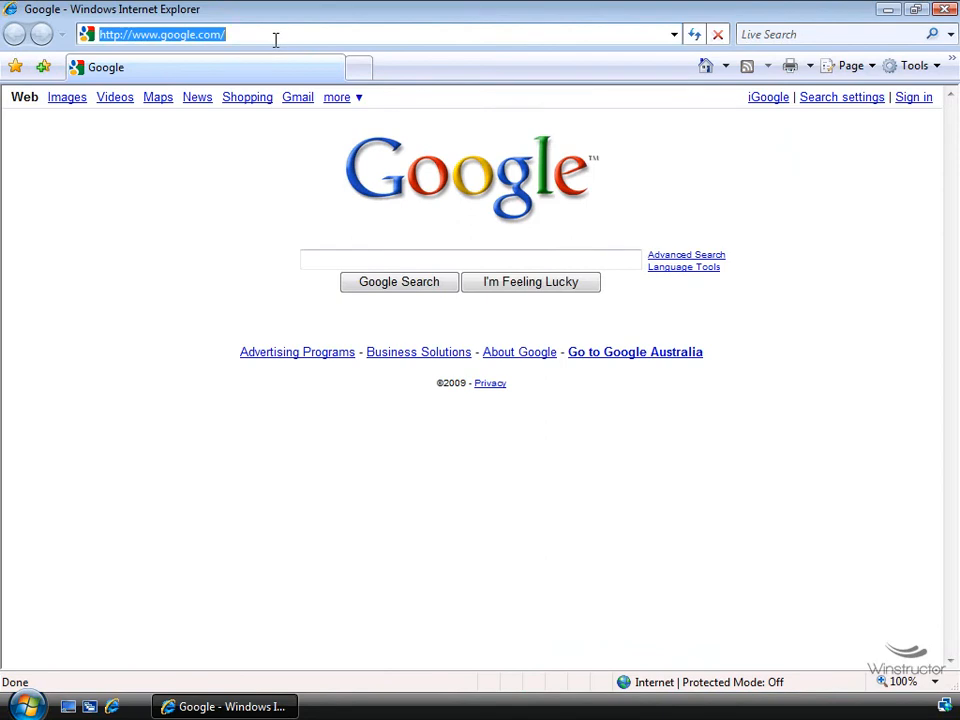
pyautogui.write('www.jorcus.com')
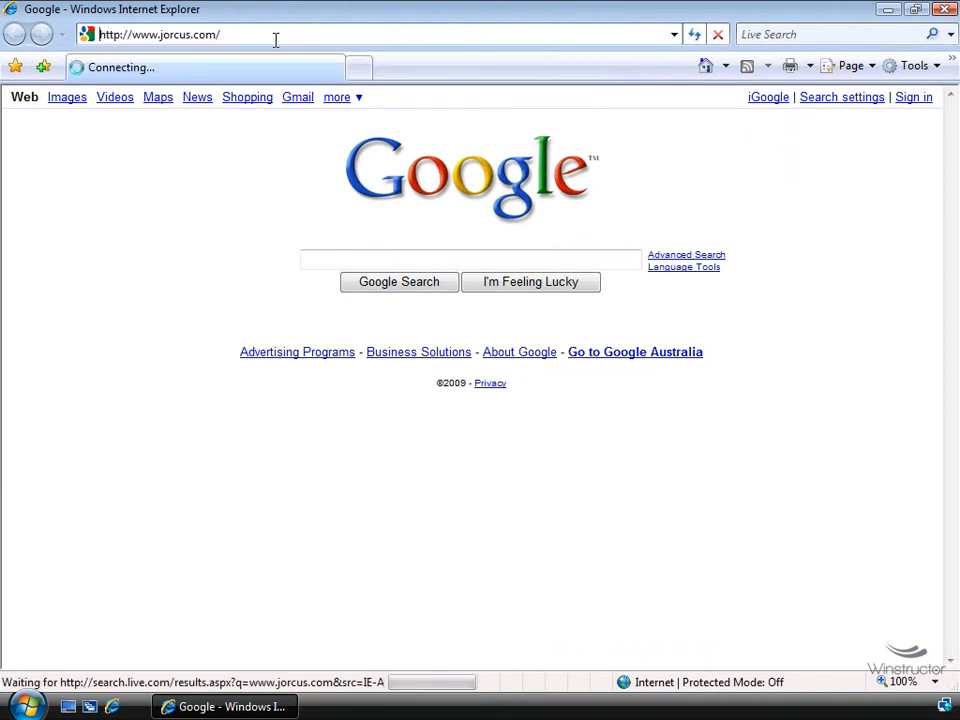
pyautogui.press('Return')
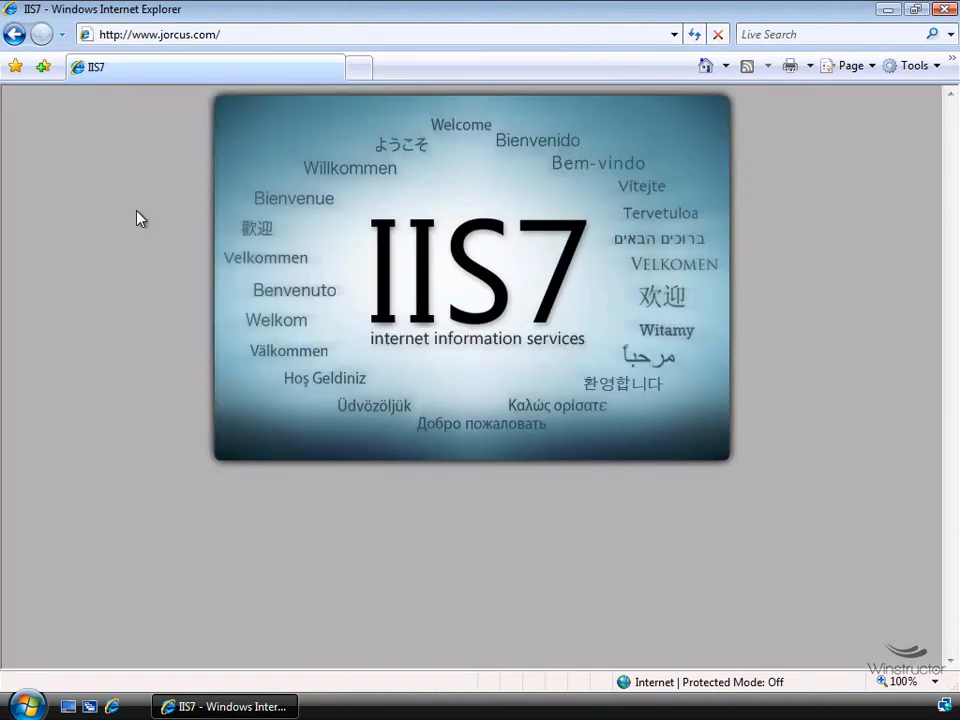